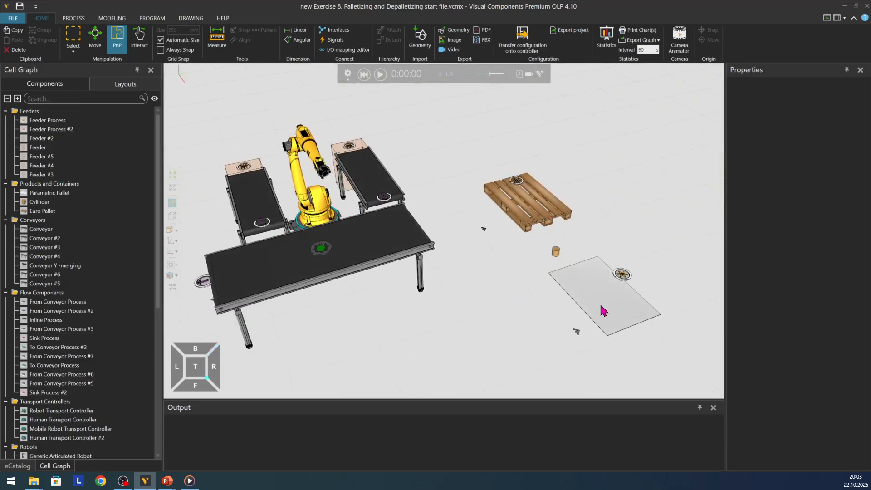
Step: Run the simulation and watch the feeders supply cylinders onto the conveyors beside the palletizing robot
scroll(596, 323, up, 2)
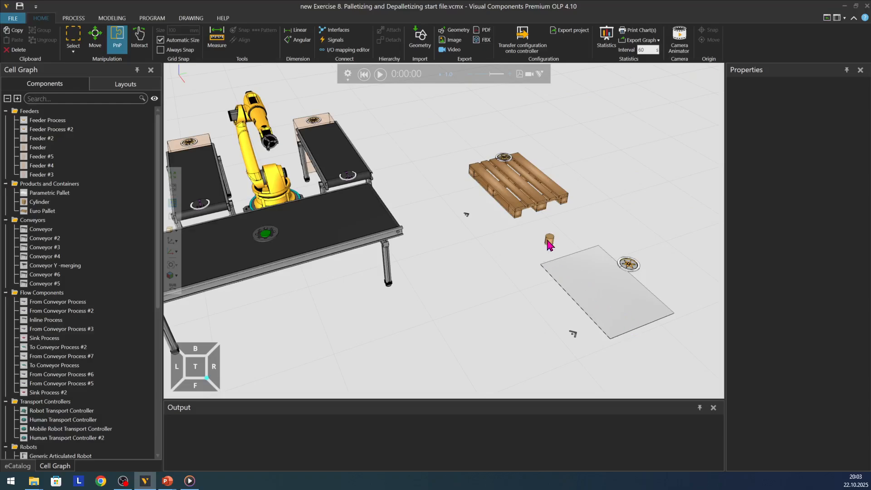
scroll(606, 270, down, 2)
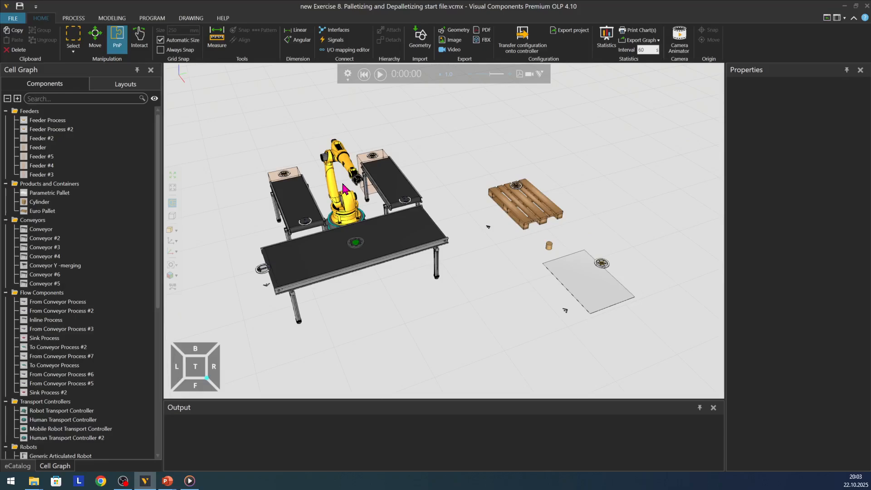
scroll(384, 150, up, 1)
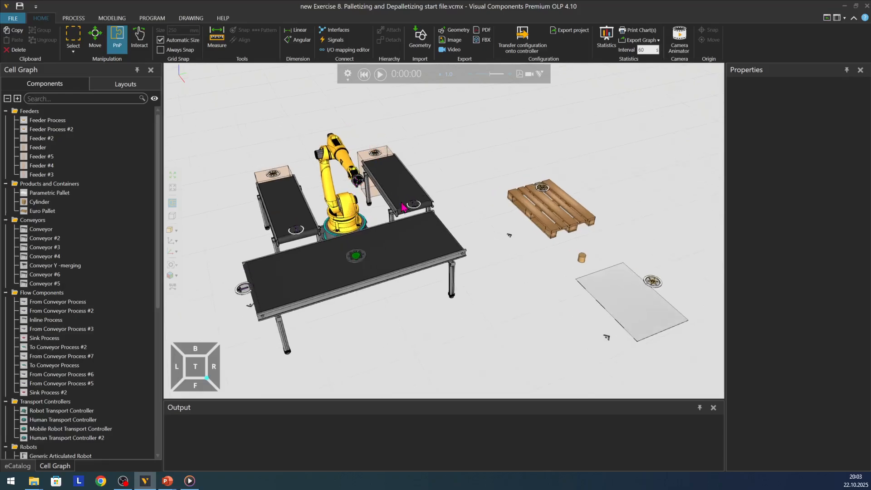
click(380, 74)
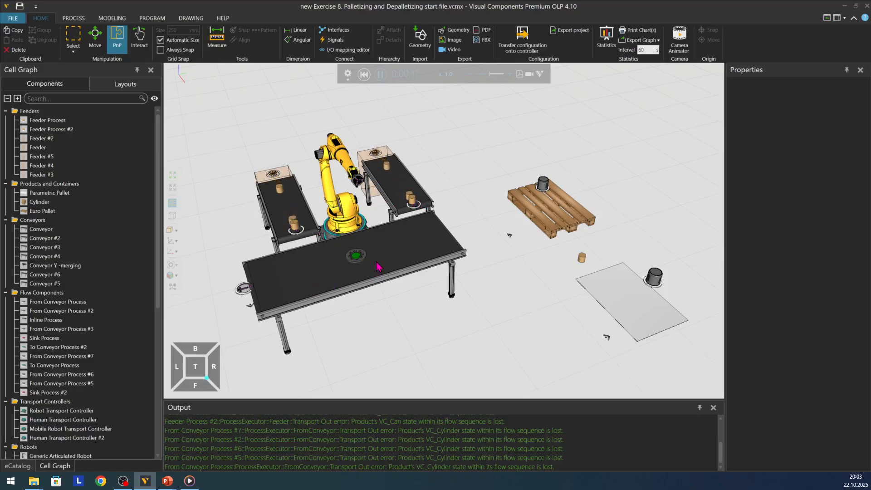
scroll(426, 258, down, 1)
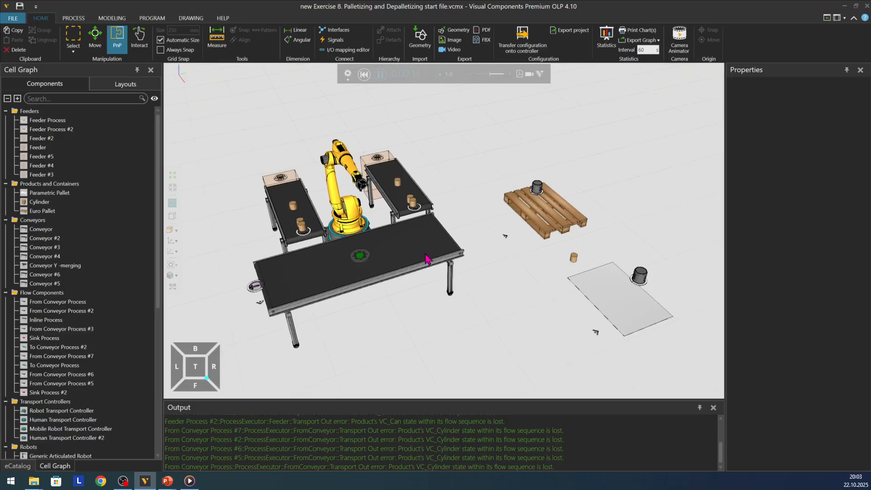
scroll(461, 241, down, 2)
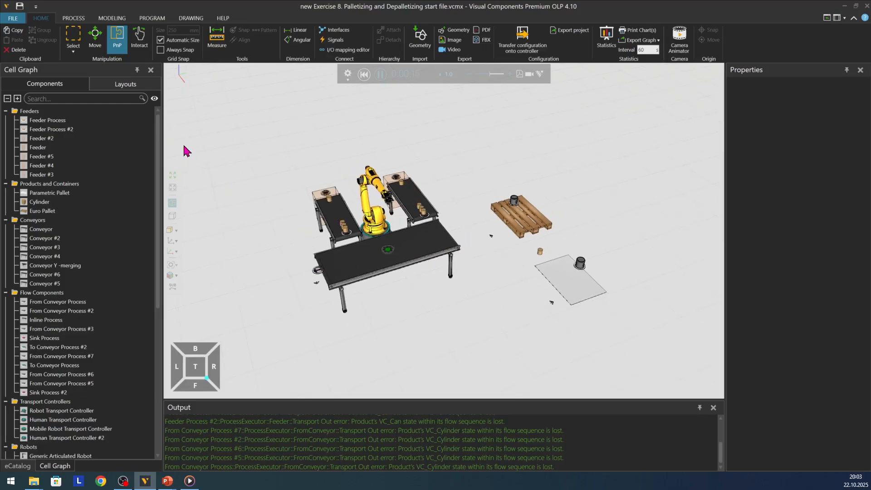
Step: Make the hidden mobile robot transport layout visible alongside the Palletizing layout
click(126, 84)
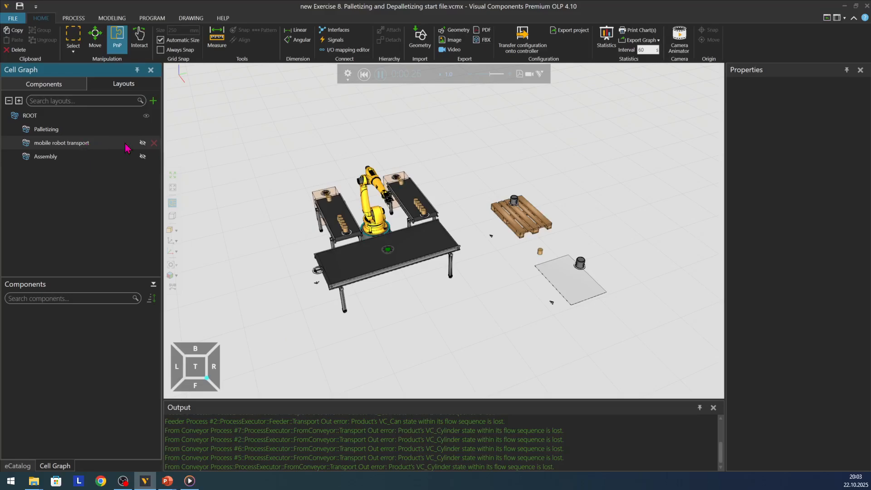
click(142, 143)
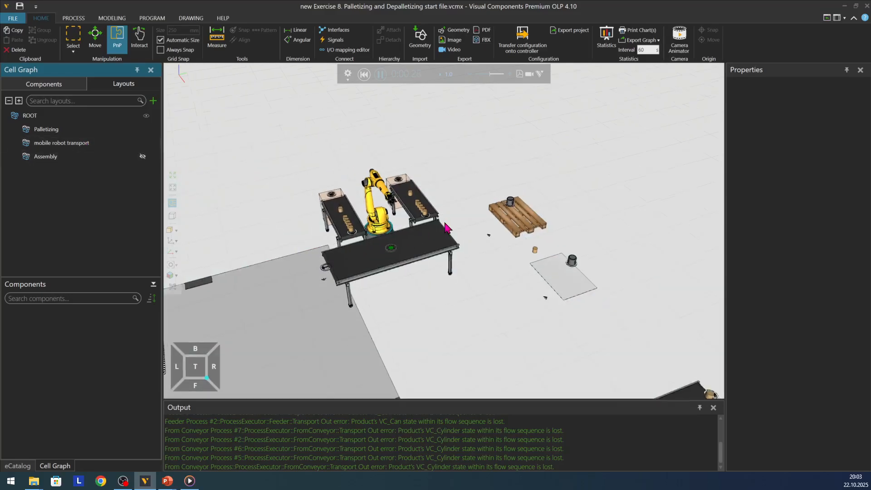
scroll(438, 229, down, 2)
right_drag(482, 343, 429, 304)
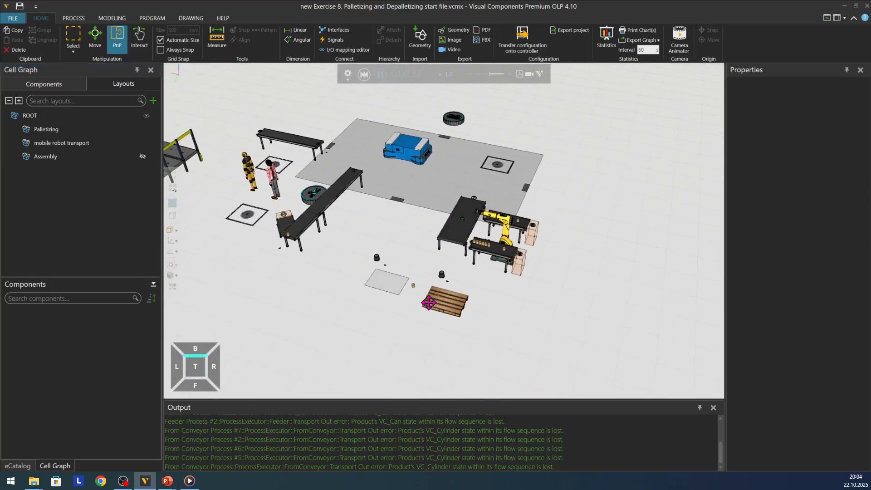
Step: Examine the mobile robot transport area, including its conveyors, blue mobile robot, human workers and platform rack
scroll(495, 306, down, 2)
scroll(283, 136, up, 1)
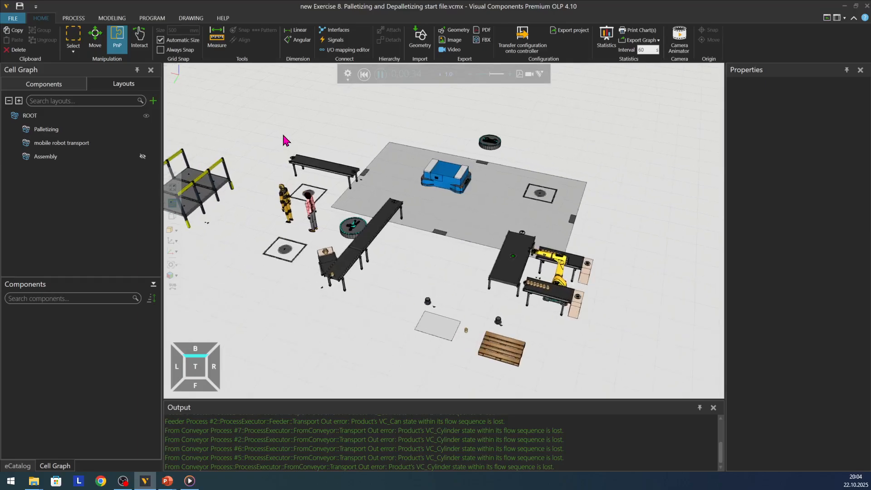
right_drag(338, 137, 338, 142)
scroll(546, 231, up, 3)
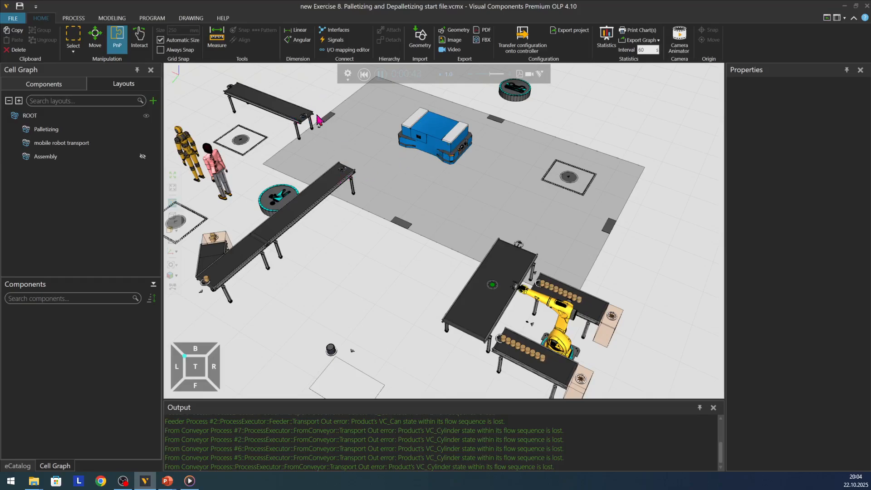
scroll(302, 120, up, 3)
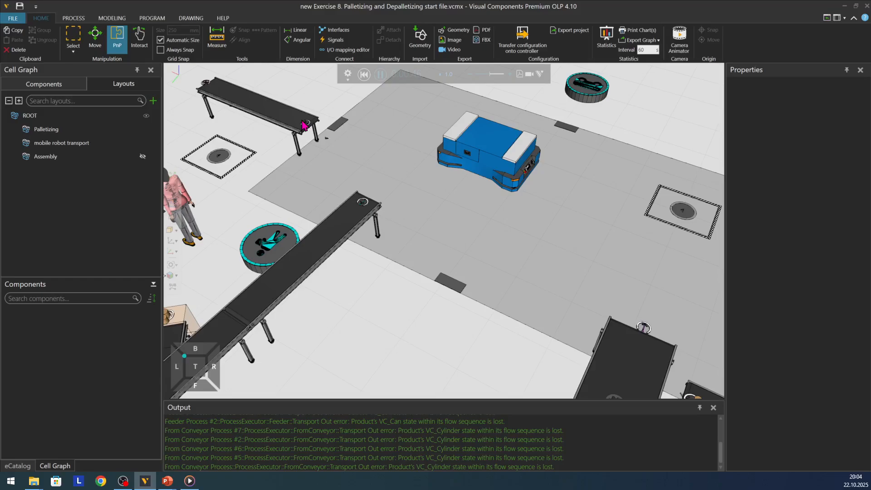
scroll(302, 124, down, 3)
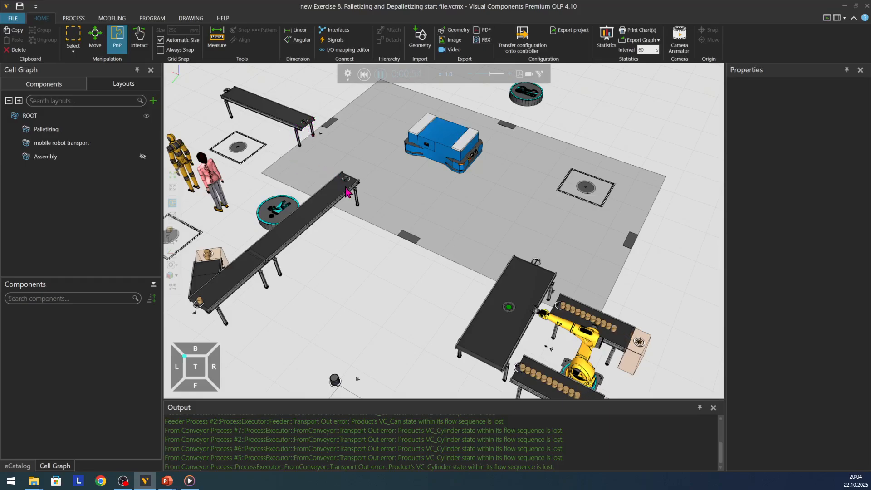
scroll(330, 132, down, 1)
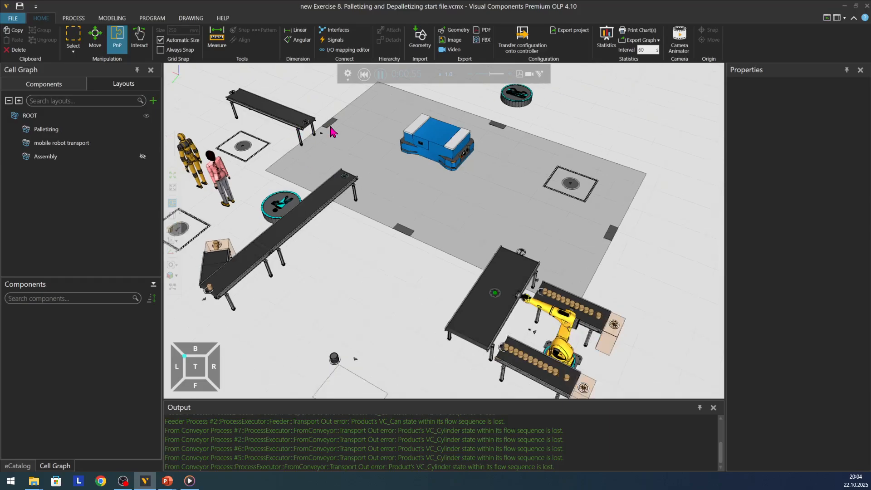
scroll(330, 132, down, 3)
scroll(334, 162, up, 1)
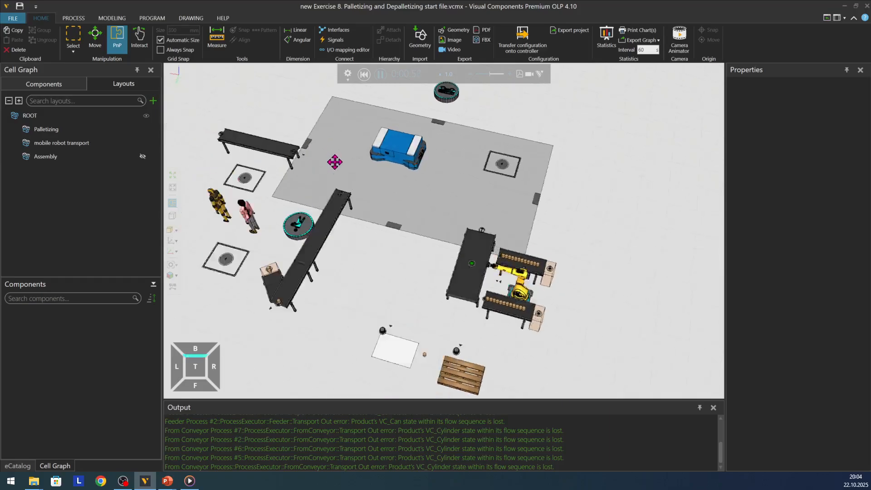
mouse_move(335, 162)
right_down()
mouse_move(325, 150)
mouse_move(319, 163)
mouse_move(318, 153)
mouse_move(325, 157)
right_up()
scroll(581, 250, down, 2)
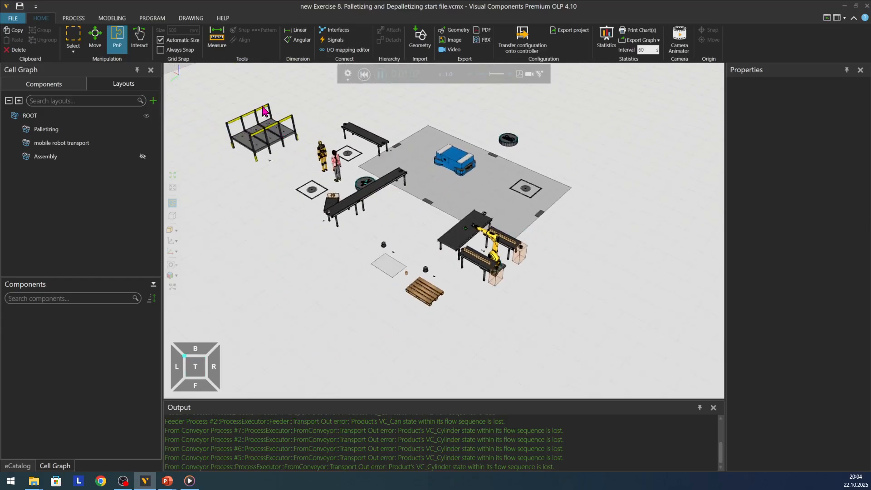
scroll(264, 111, up, 4)
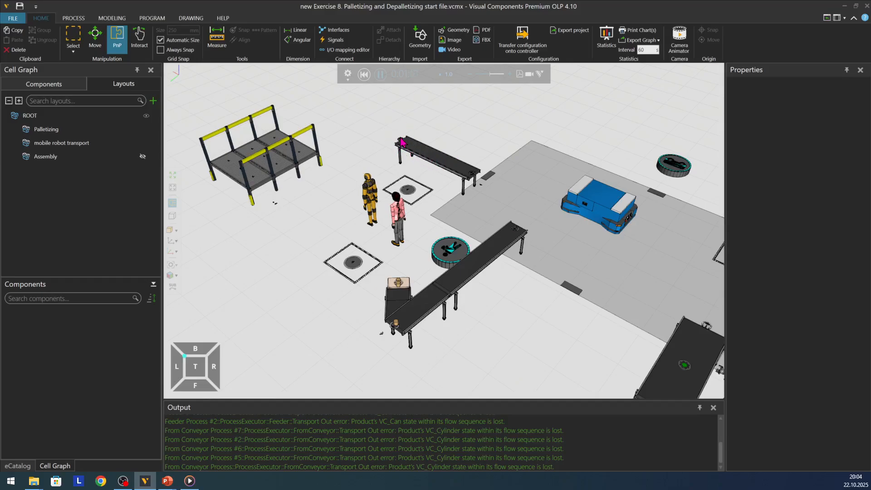
scroll(372, 155, down, 3)
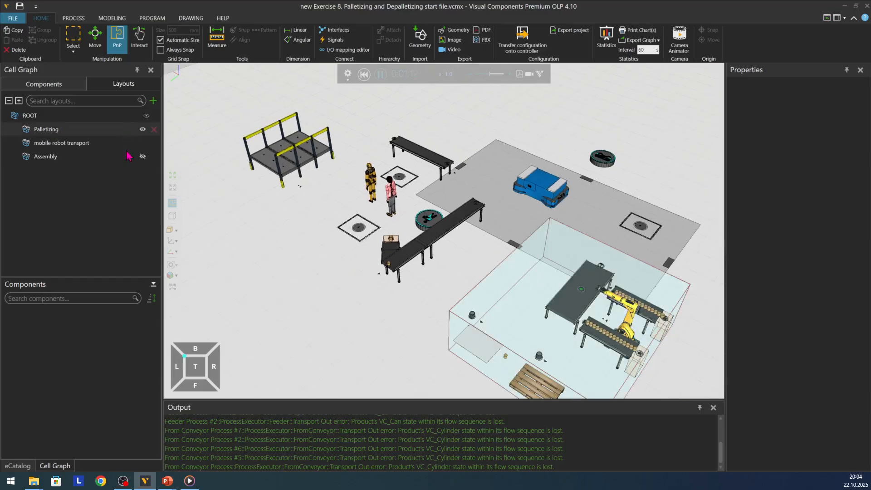
Step: Make the hidden Assembly layout visible together with the other two layouts
click(143, 157)
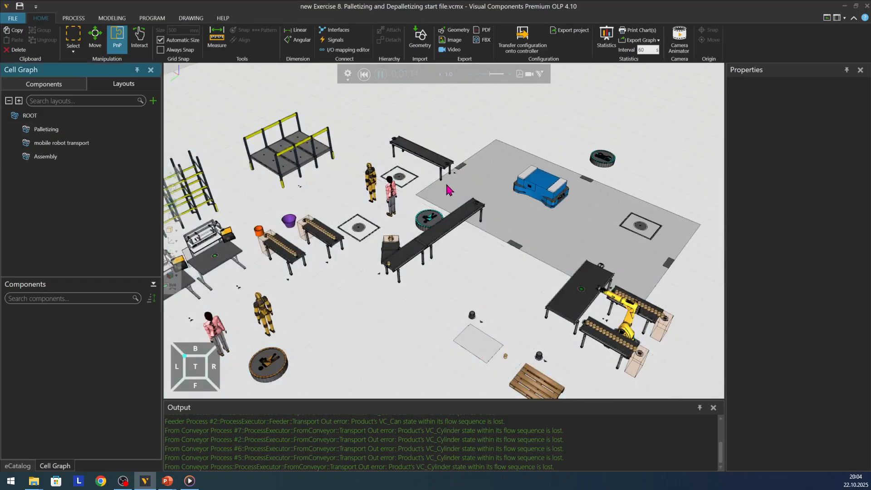
scroll(467, 181, down, 3)
scroll(467, 181, down, 2)
scroll(275, 289, up, 2)
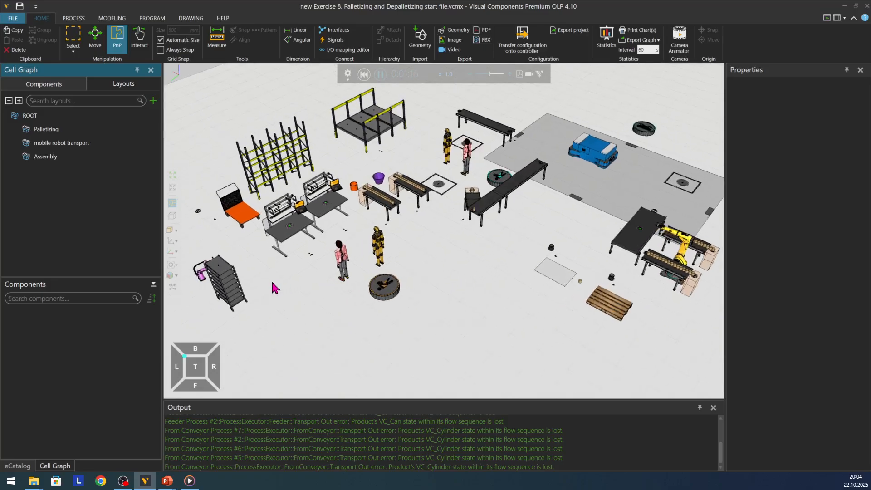
Step: Examine the assembly area's two workbenches, the part conveyors feeding them and the human workers
scroll(442, 139, up, 2)
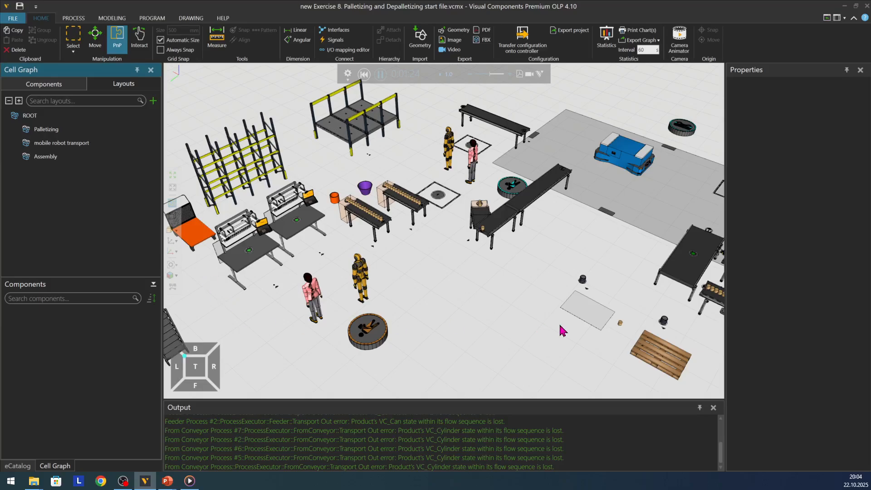
scroll(562, 331, down, 2)
scroll(497, 297, up, 1)
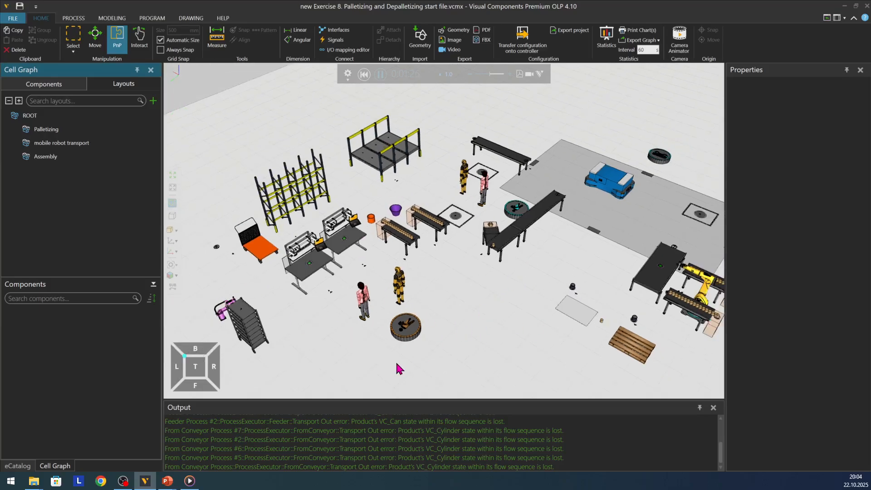
scroll(399, 366, up, 2)
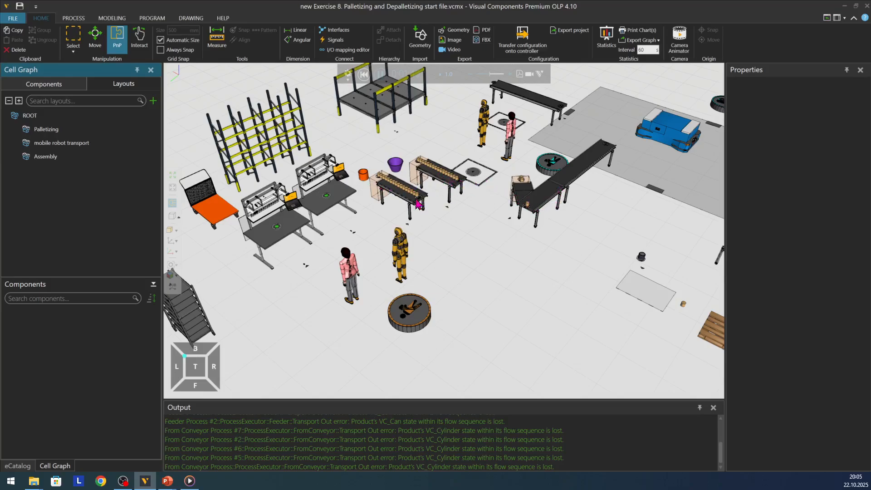
scroll(324, 186, up, 5)
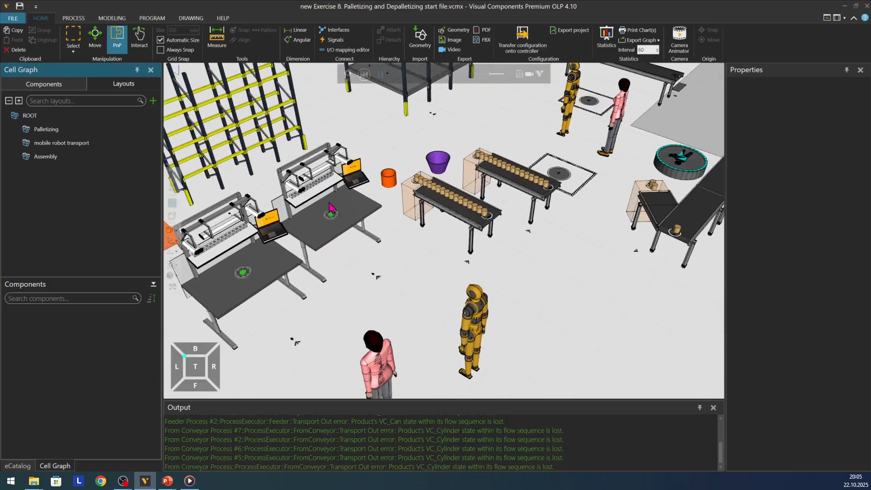
scroll(352, 222, down, 2)
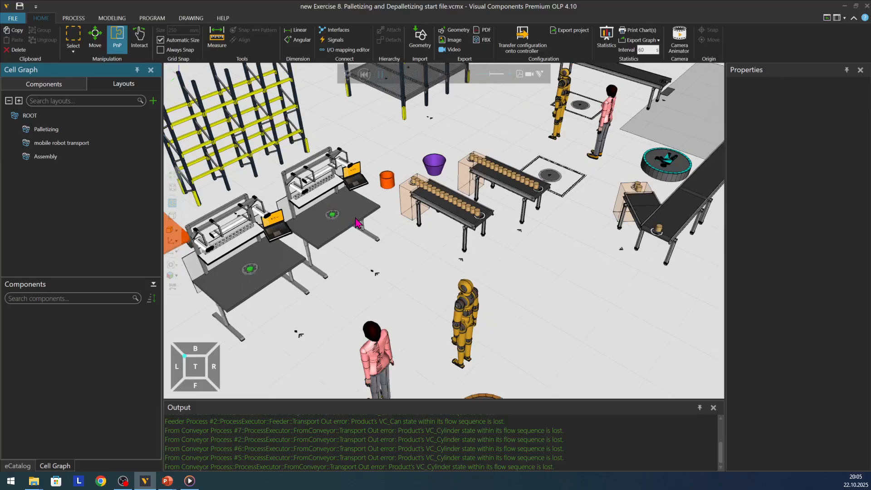
scroll(349, 210, up, 2)
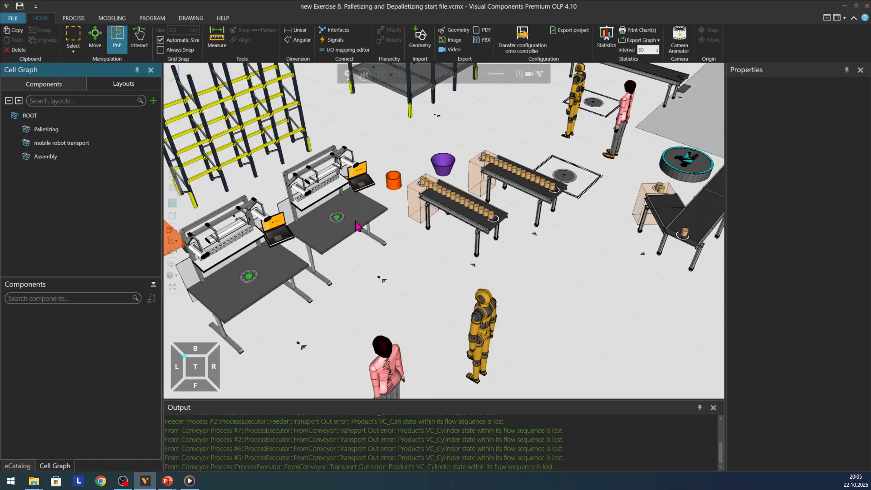
scroll(374, 238, down, 2)
scroll(373, 240, up, 3)
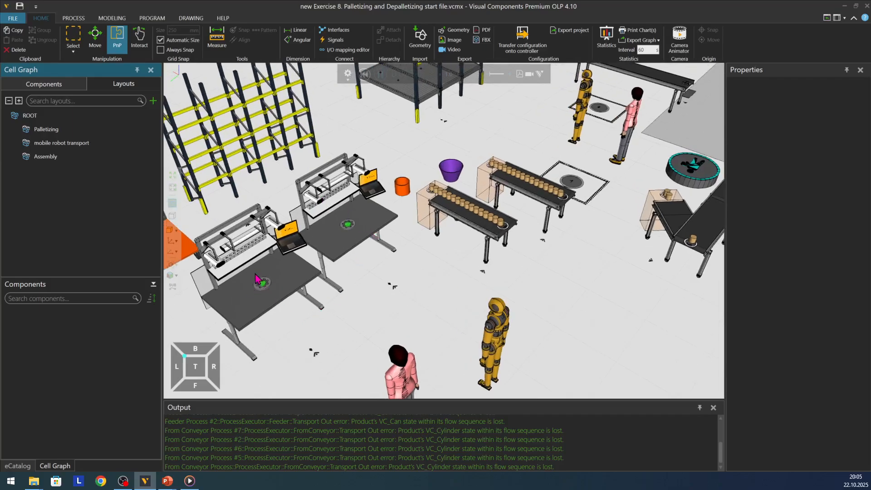
scroll(293, 289, down, 1)
scroll(191, 257, up, 2)
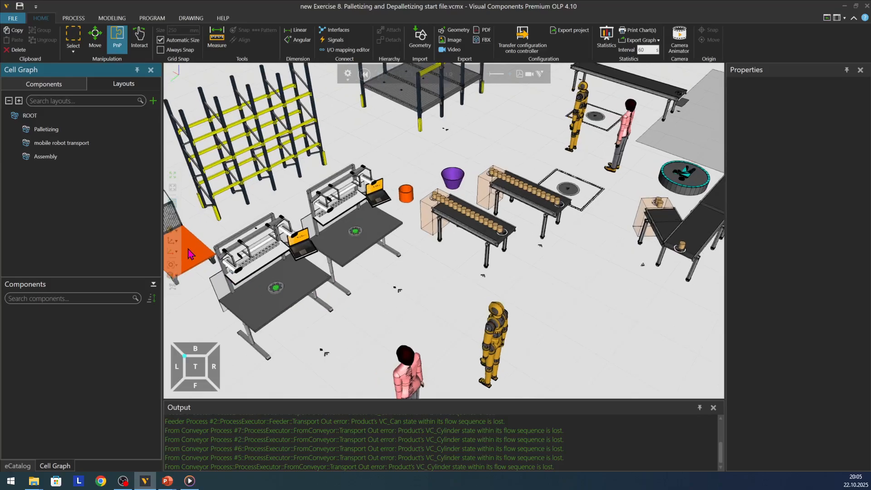
Step: Examine the assembly area's storage rack, orange trolley and shelf cart in relation to the whole production layout
scroll(299, 308, down, 4)
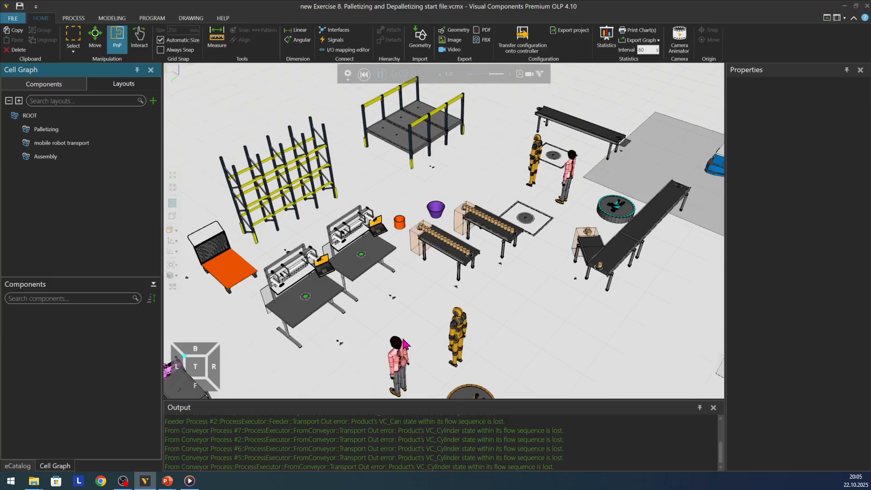
scroll(404, 345, down, 1)
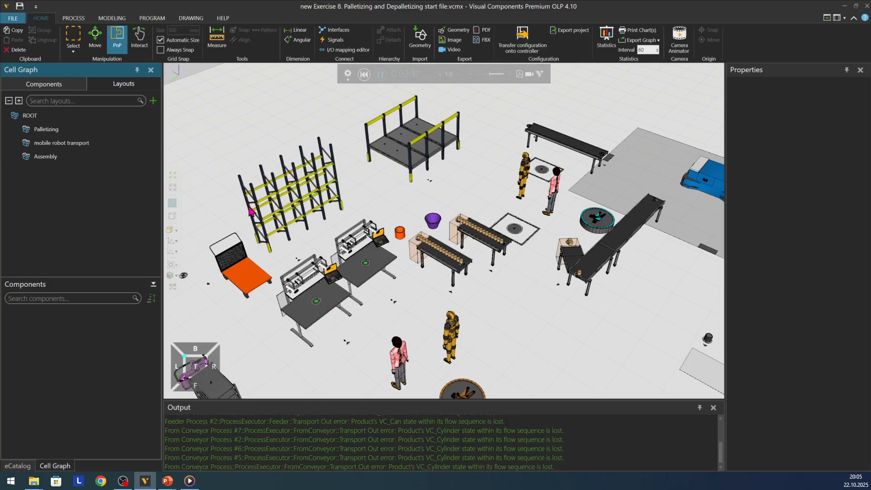
scroll(408, 298, down, 1)
scroll(219, 287, up, 2)
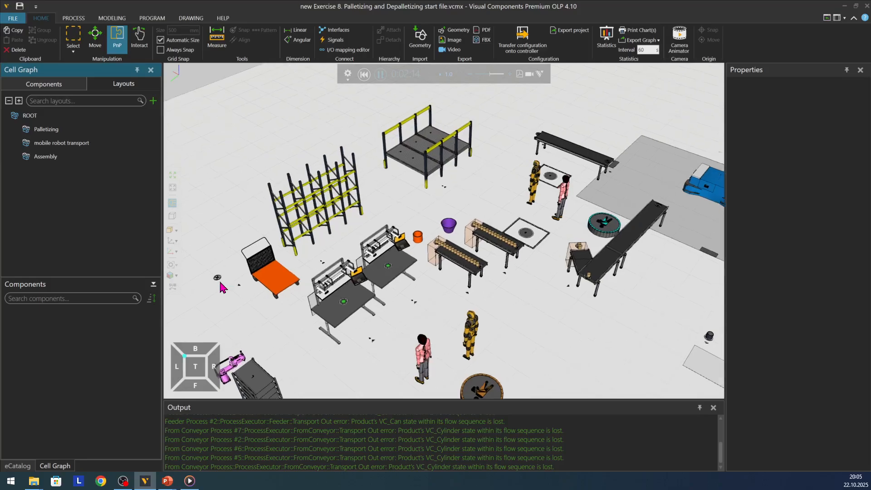
scroll(216, 287, down, 3)
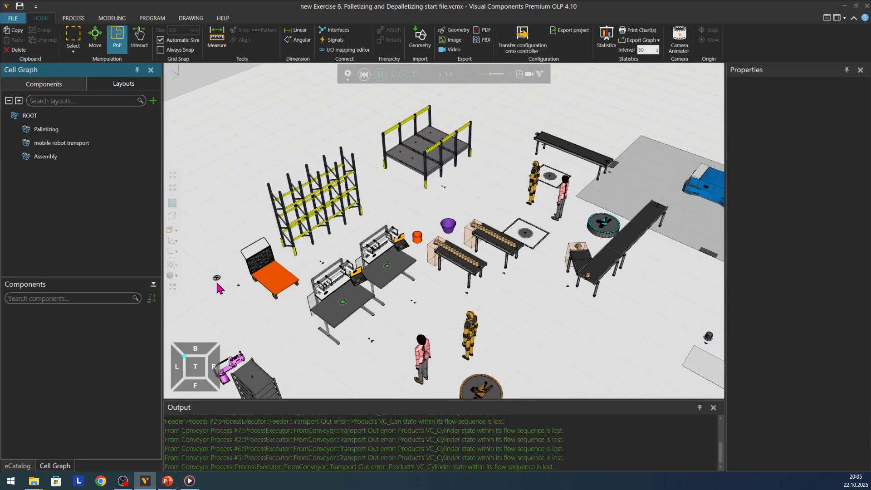
scroll(325, 271, down, 1)
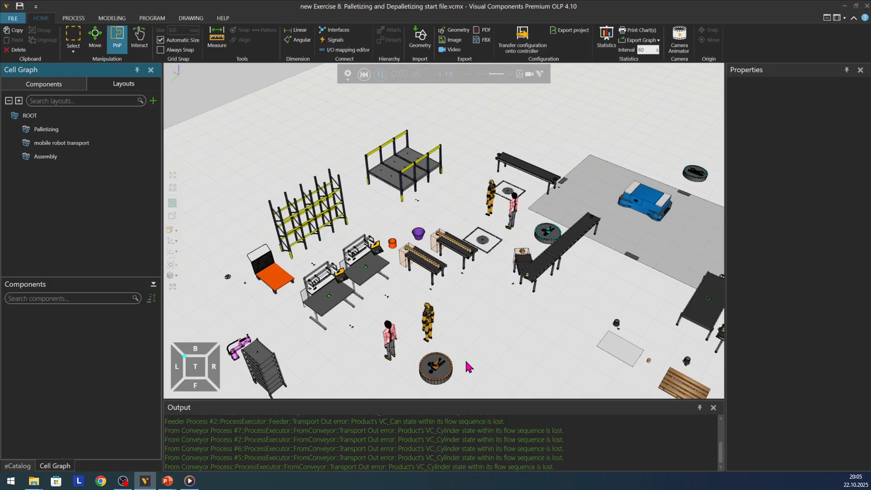
scroll(468, 364, up, 2)
scroll(467, 366, up, 1)
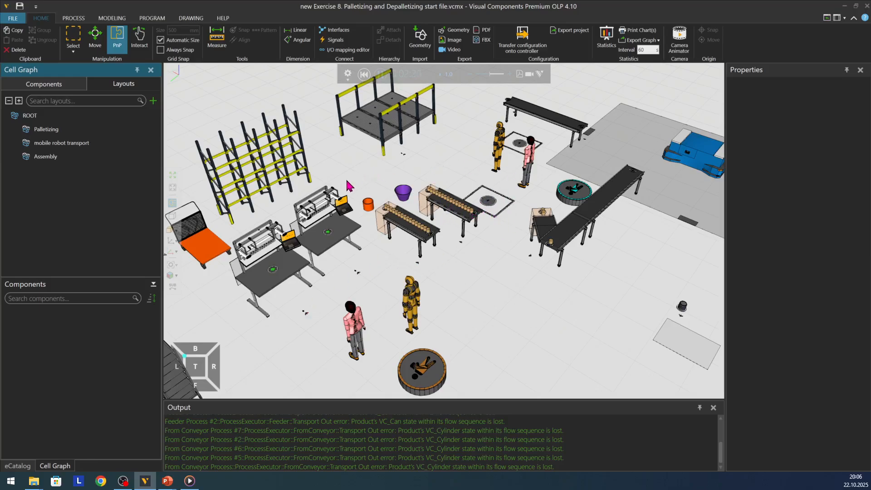
scroll(336, 197, down, 5)
scroll(321, 196, down, 4)
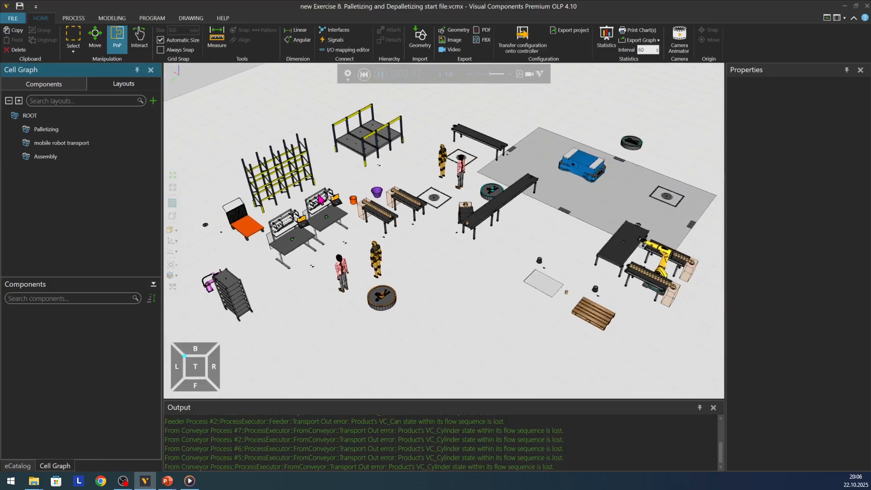
Step: Reset the running simulation to its initial state
scroll(498, 136, up, 1)
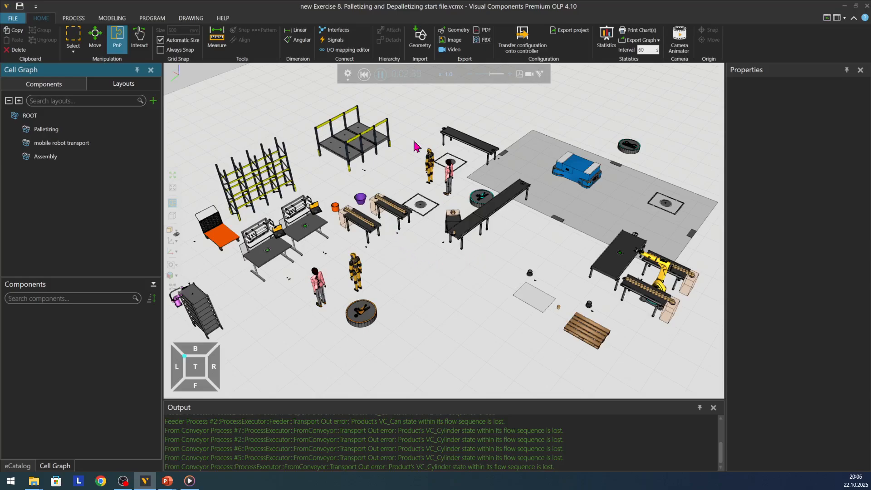
click(364, 75)
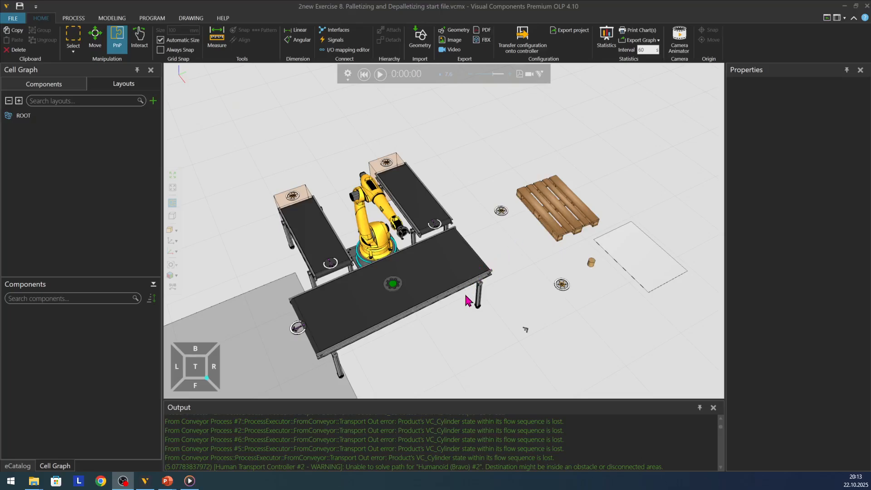
Step: Run the simulation and watch the yellow robot palletize the cylinders from the two infeed conveyors onto cardboard-covered pallets
scroll(464, 327, up, 1)
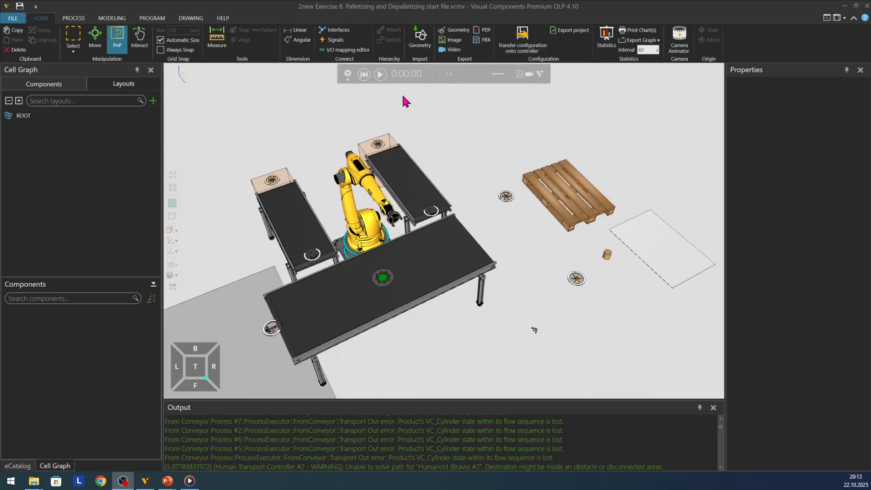
click(380, 77)
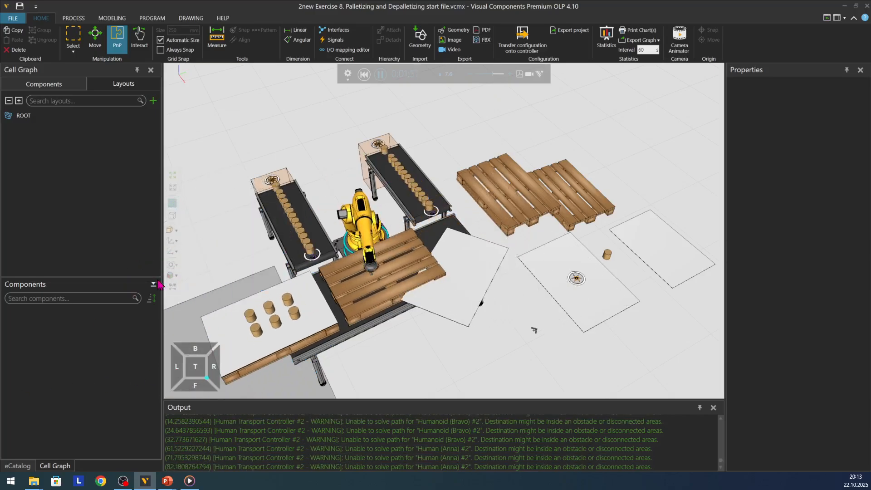
right_drag(407, 325, 437, 318)
scroll(437, 317, down, 6)
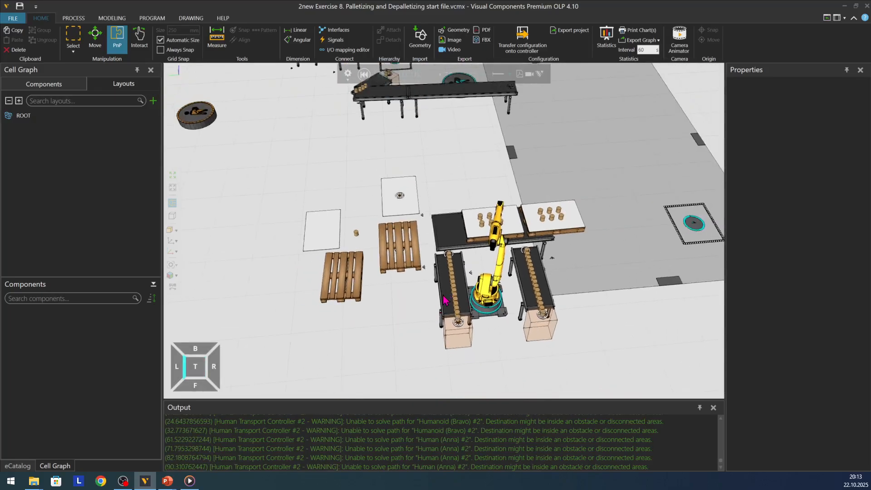
right_drag(472, 204, 470, 232)
scroll(470, 232, down, 3)
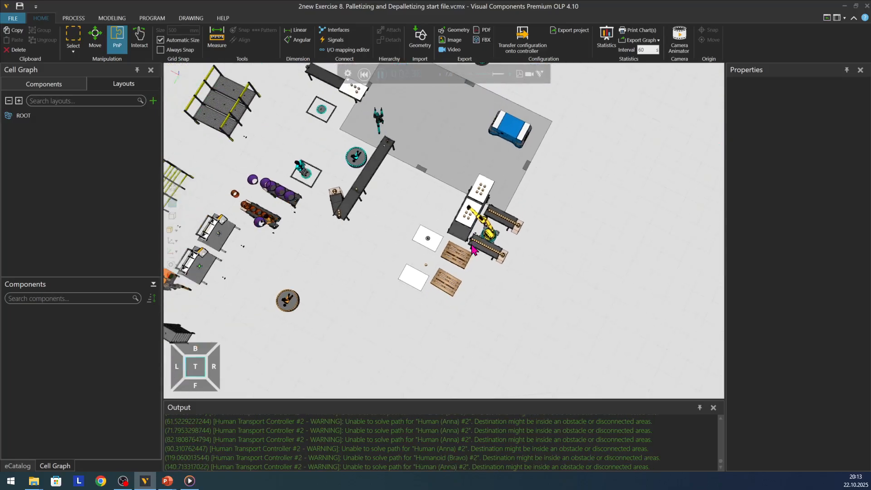
Step: Watch the mobile robot deliver full pallets and the human workers depalletize the cylinders and store the empty pallets and cardboard
right_click(381, 240)
right_drag(307, 139, 299, 136)
scroll(322, 99, up, 3)
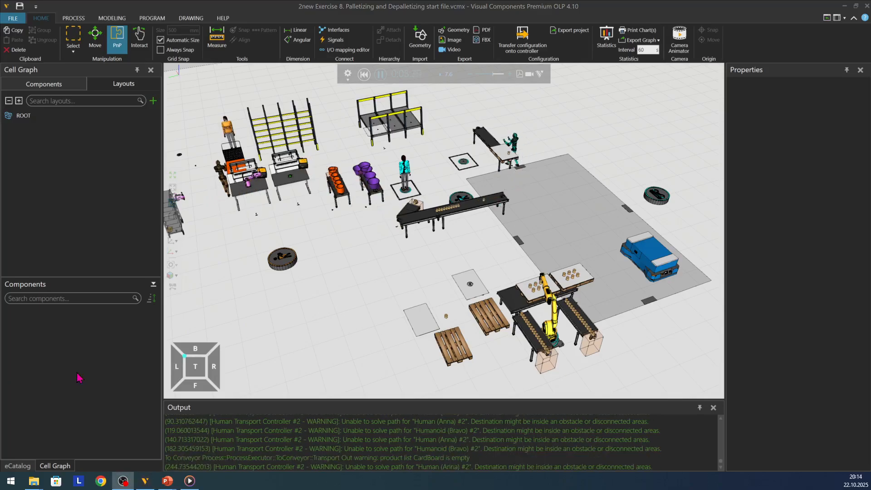
scroll(211, 112, up, 2)
scroll(209, 108, up, 1)
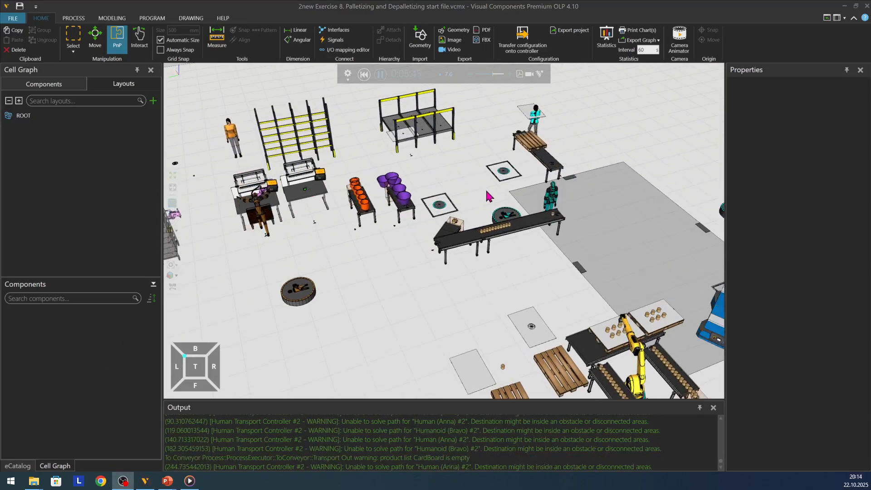
scroll(486, 115, up, 1)
scroll(481, 116, up, 1)
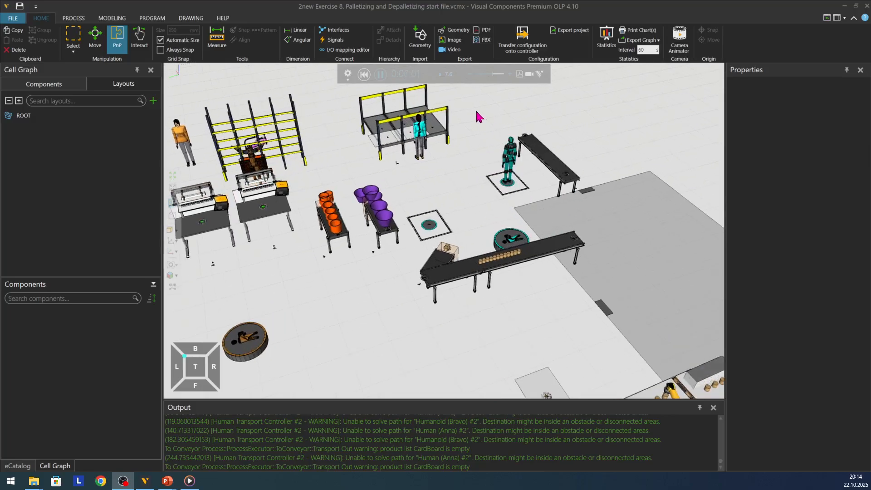
scroll(478, 113, up, 1)
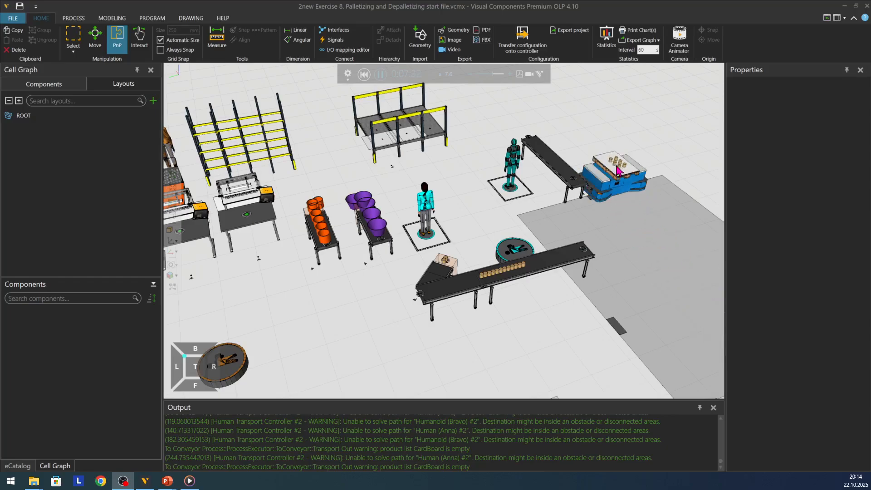
scroll(599, 156, up, 2)
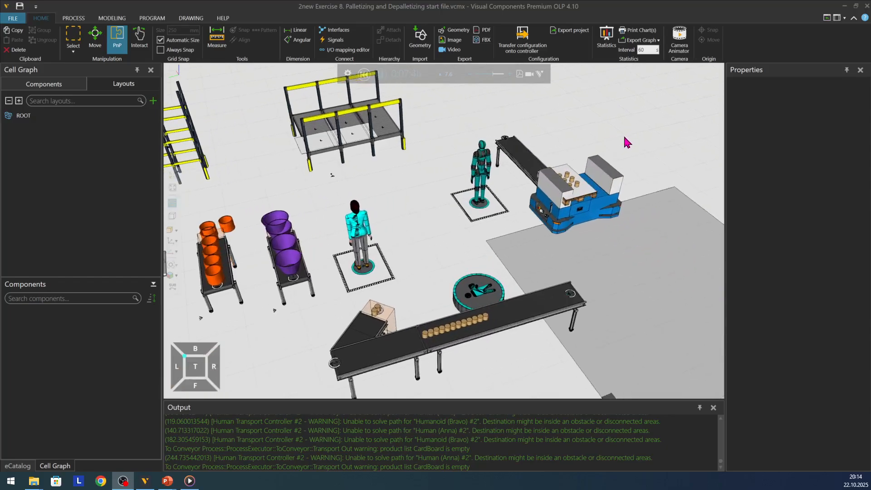
scroll(608, 159, up, 1)
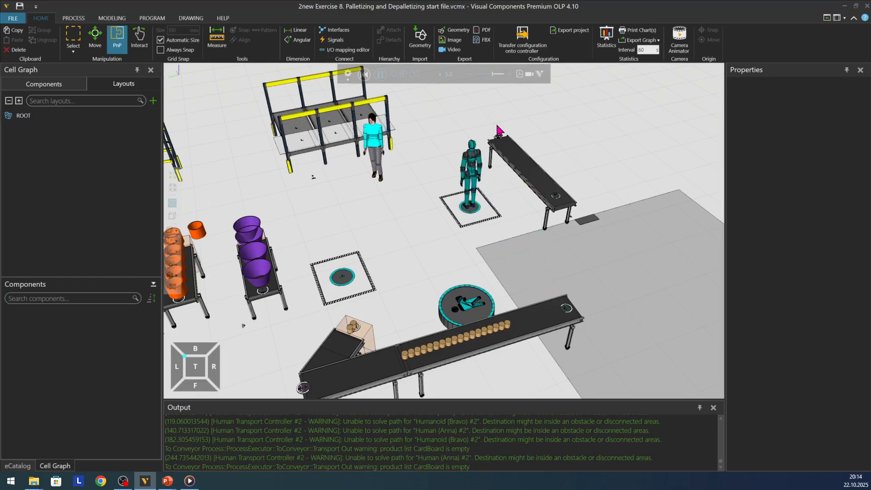
Step: Examine how the depalletizing area relates to the orange and purple part conveyors, workbenches and storage rack during the simulation
scroll(609, 145, down, 4)
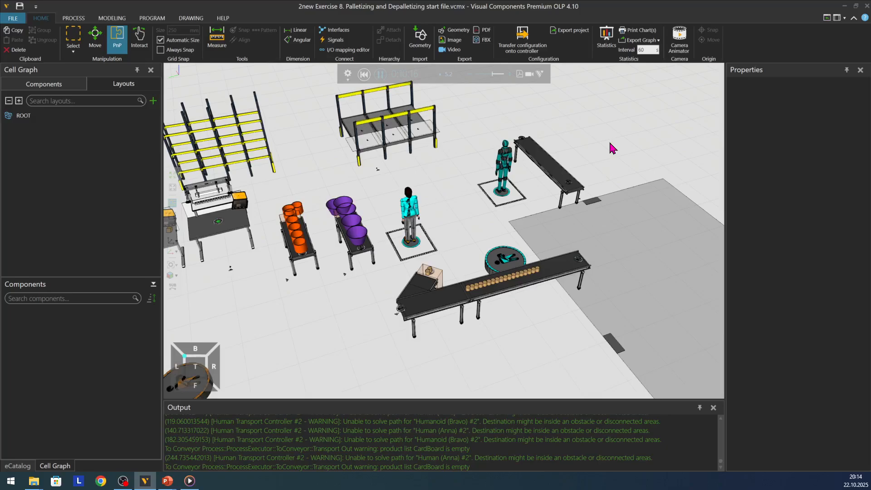
scroll(615, 149, down, 3)
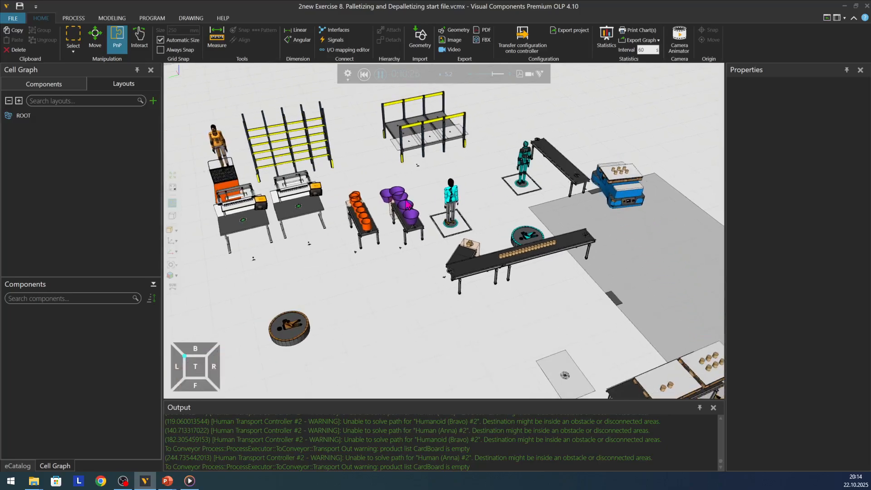
right_drag(341, 271, 358, 271)
scroll(527, 261, down, 1)
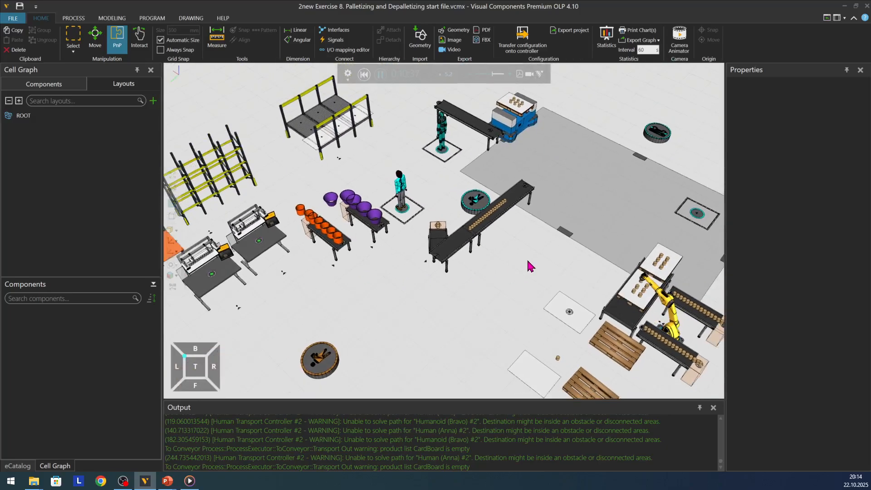
scroll(528, 265, down, 2)
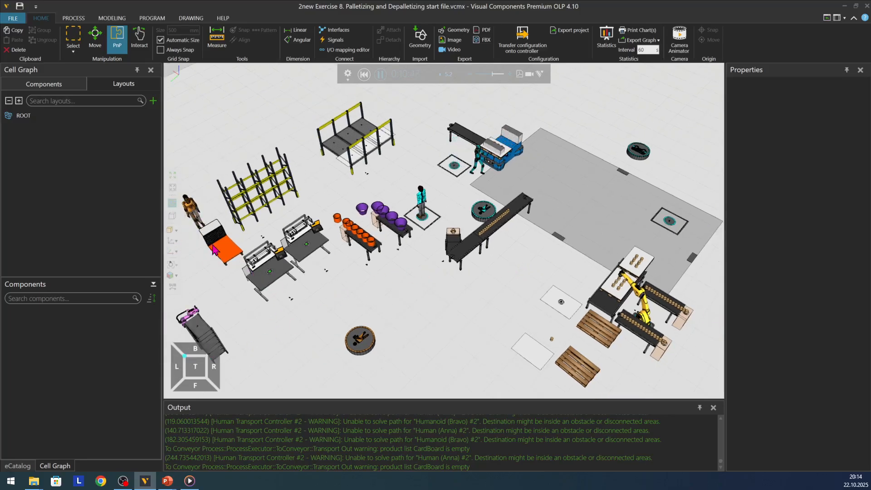
right_drag(330, 289, 330, 282)
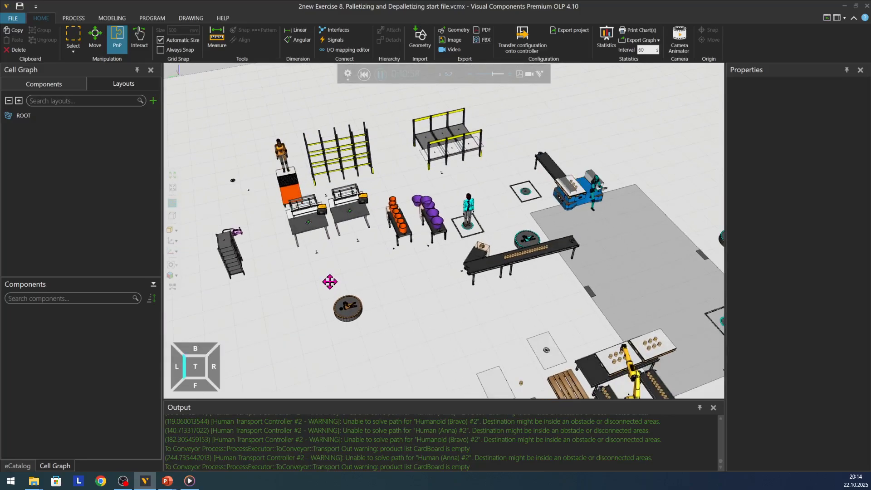
scroll(287, 142, up, 2)
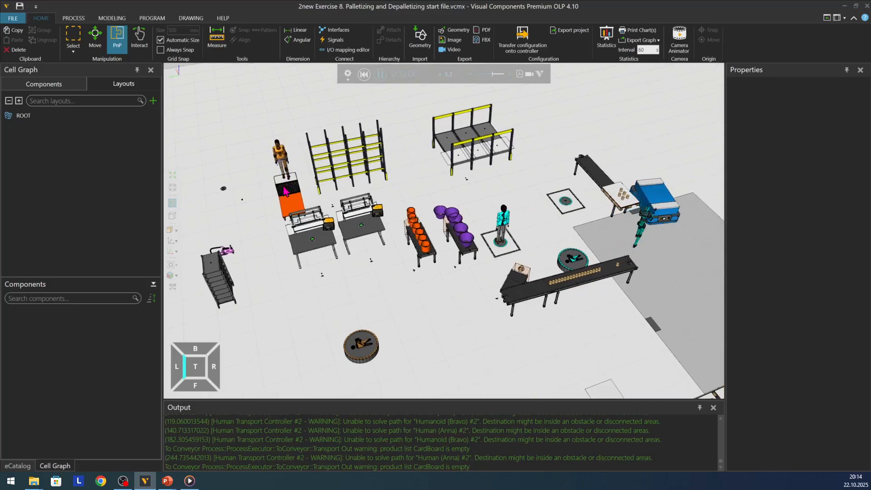
Step: Restart the simulation from zero and watch the workers bring the orange and purple parts to the two assembly workbenches
click(363, 74)
click(380, 76)
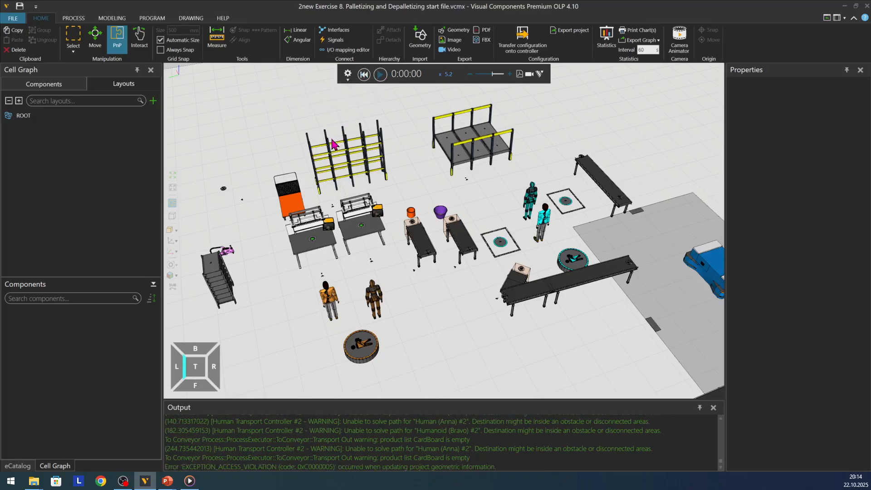
scroll(334, 175, down, 2)
right_drag(335, 175, 341, 205)
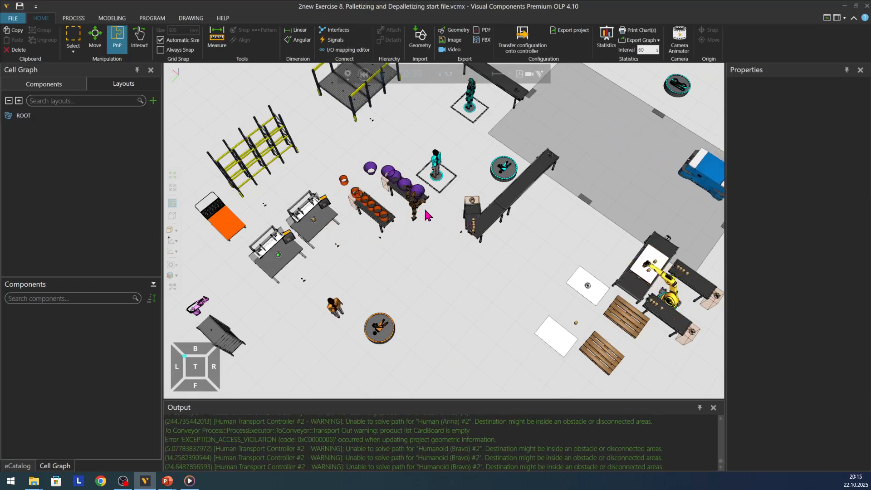
scroll(218, 223, up, 5)
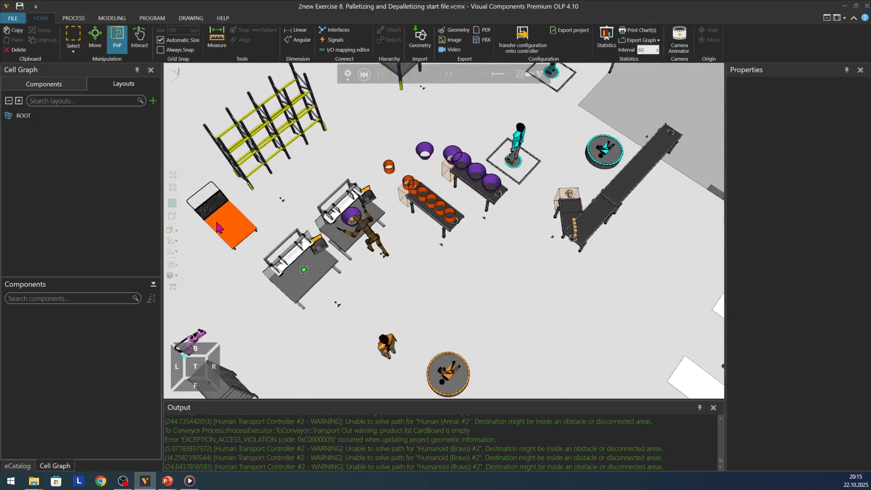
right_drag(353, 330, 354, 329)
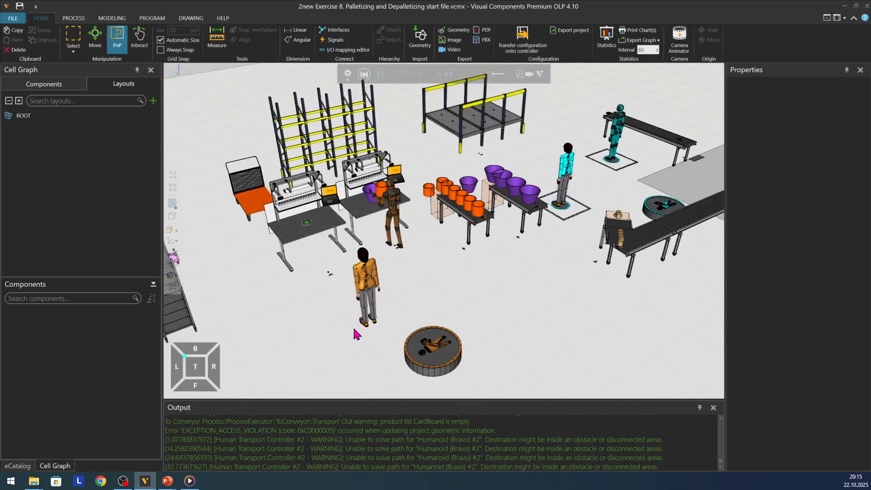
scroll(404, 150, up, 2)
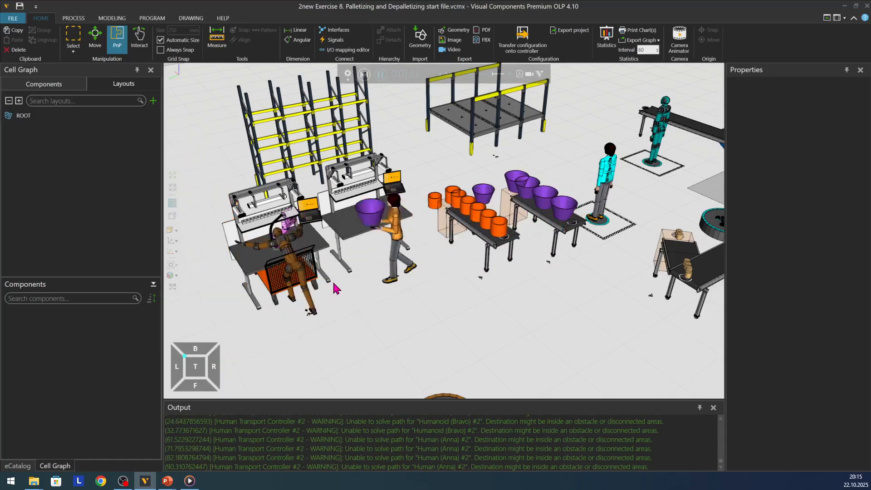
Step: Watch the worker with the orange trolley together with the activity at the assembly workbenches
scroll(356, 298, down, 1)
scroll(356, 297, down, 2)
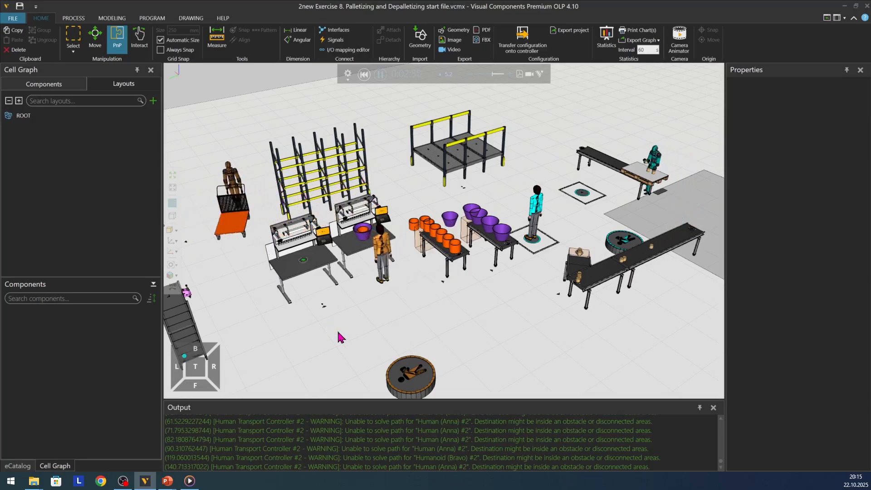
scroll(401, 339, down, 1)
scroll(401, 339, down, 1)
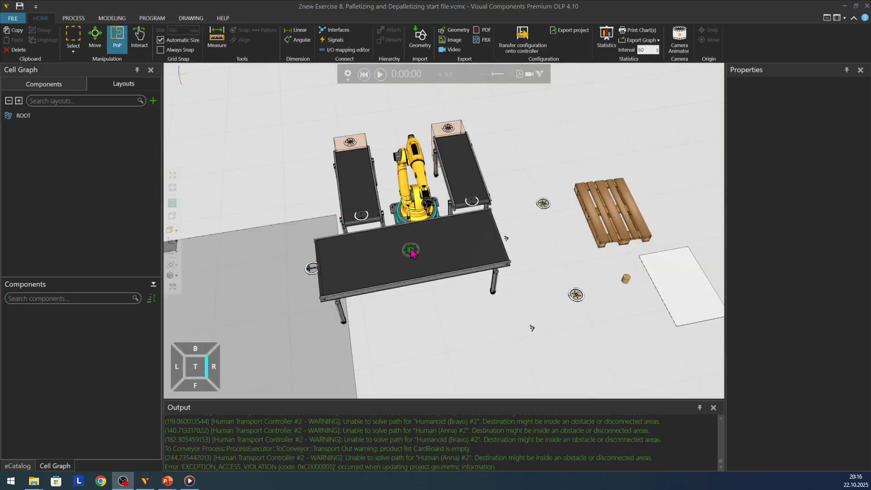
Step: Open the Product Type Editor for process modeling and review the FullPallets and RobotFlow product types
click(79, 21)
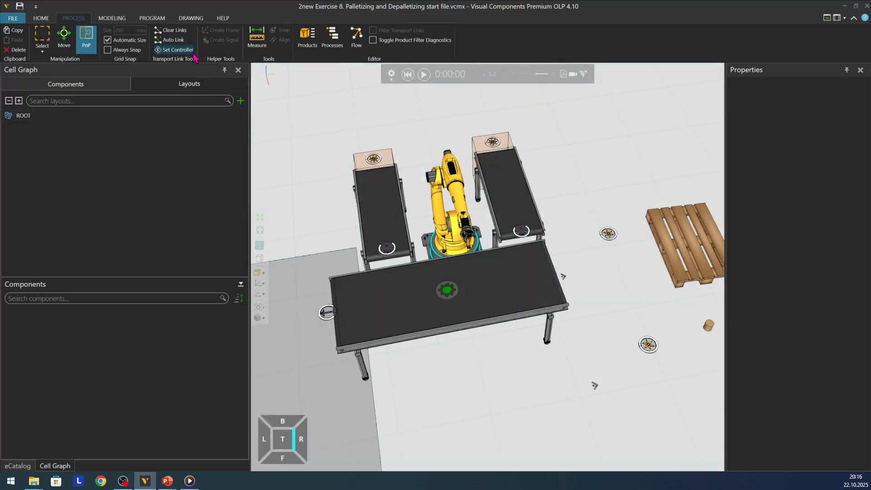
click(308, 37)
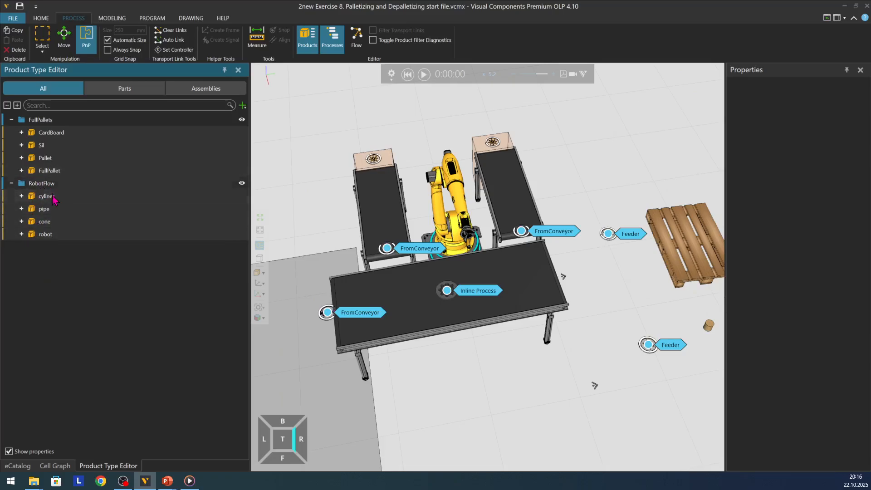
right_drag(461, 367, 463, 350)
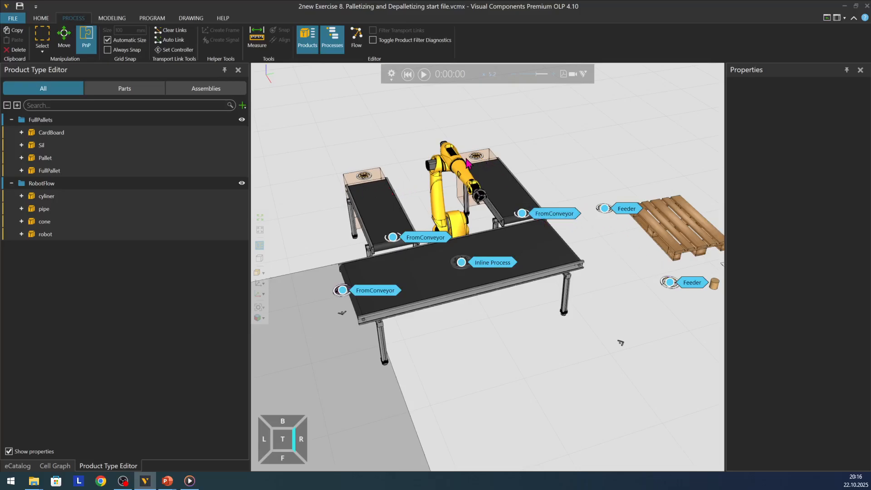
Step: Open the main conveyor's Inline Process routine and inspect the product filter of its TransportIn statement for the pallet
double_click(461, 262)
drag(110, 27, 229, 138)
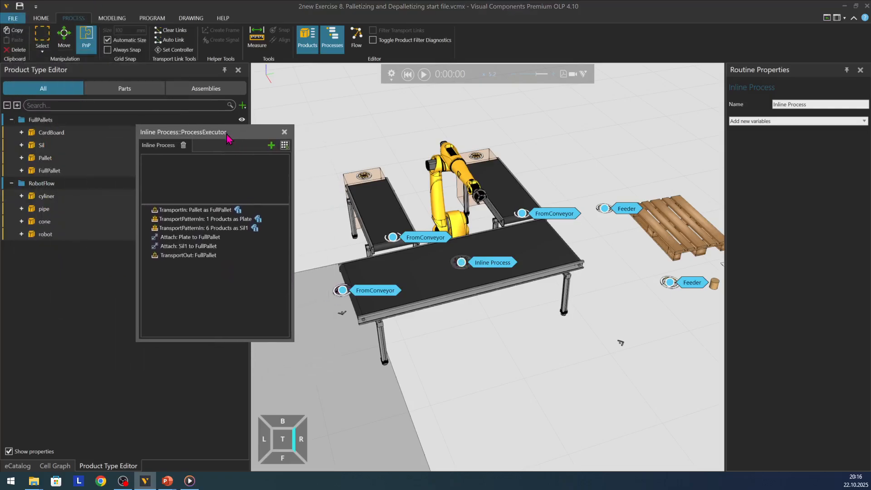
click(189, 213)
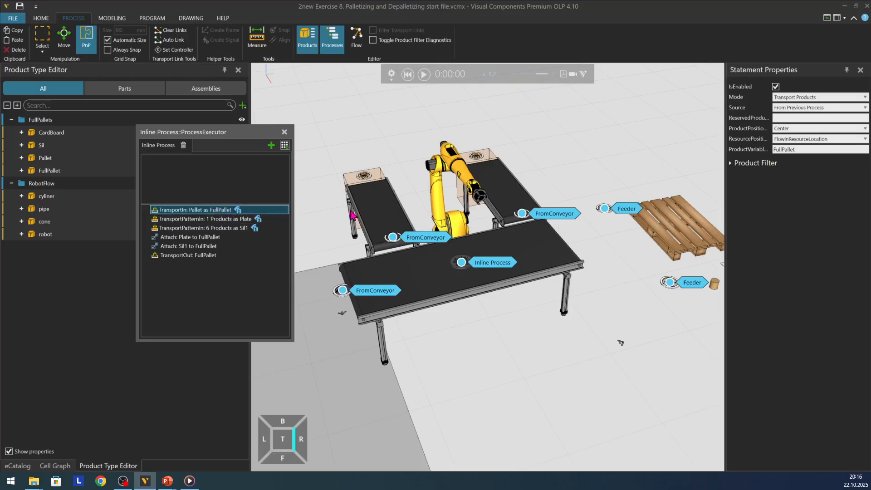
click(731, 163)
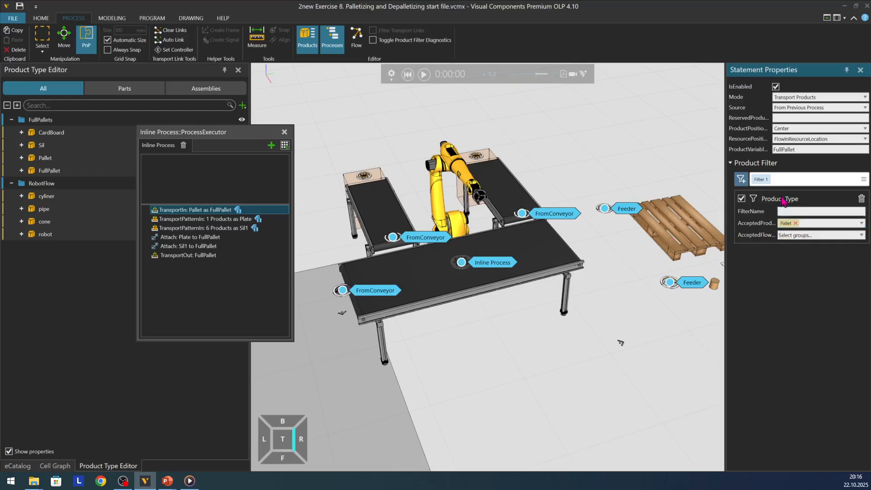
Step: Inspect the offset, pattern count, pattern step and product filter of the TransportPatternIn statements for Plate and Sil1
click(212, 220)
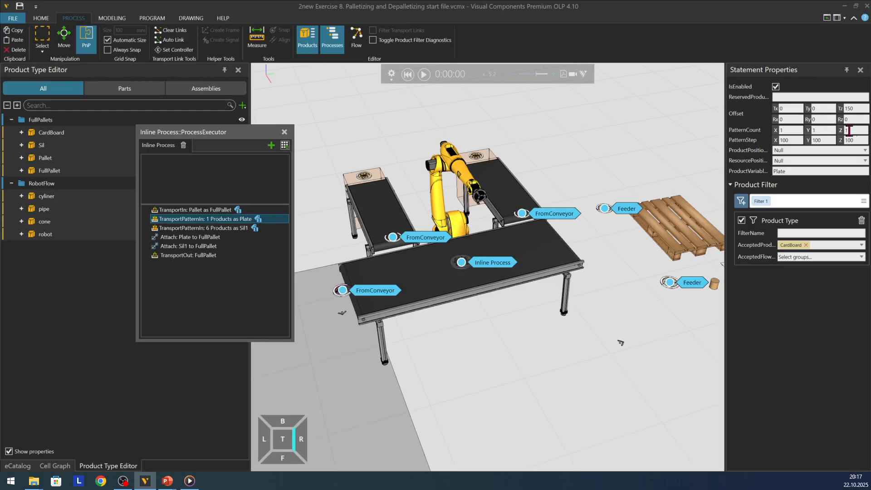
click(860, 108)
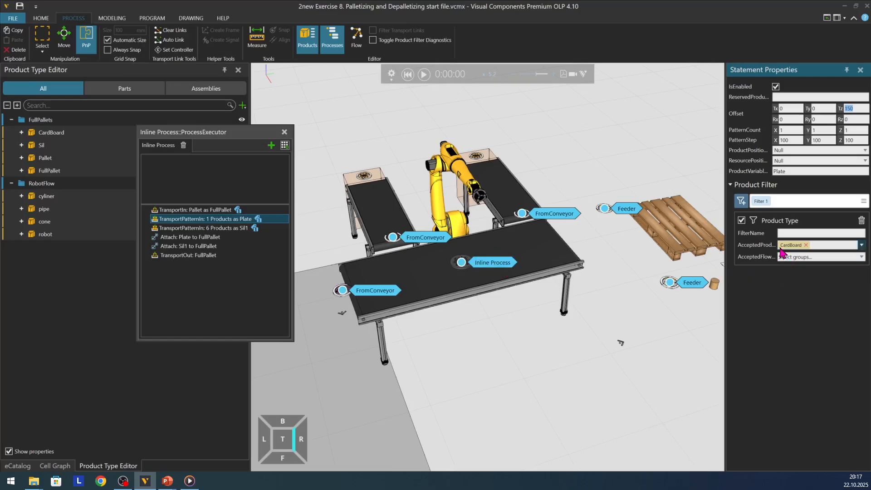
click(172, 229)
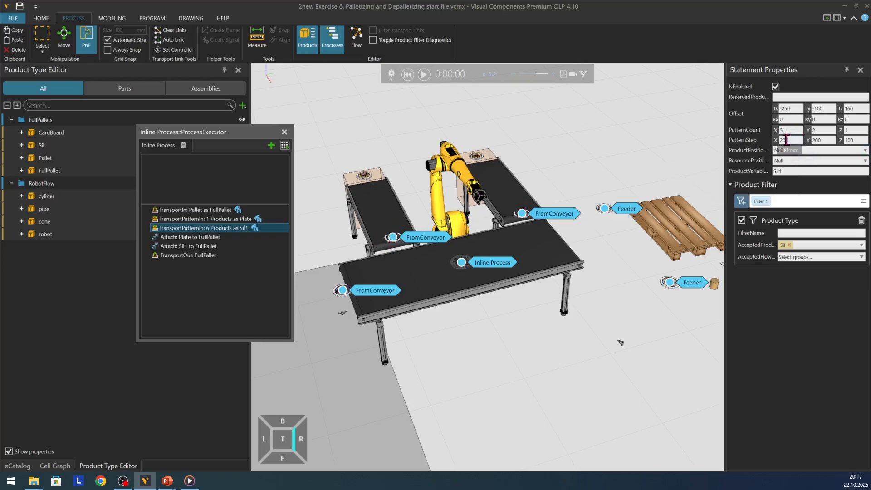
click(788, 109)
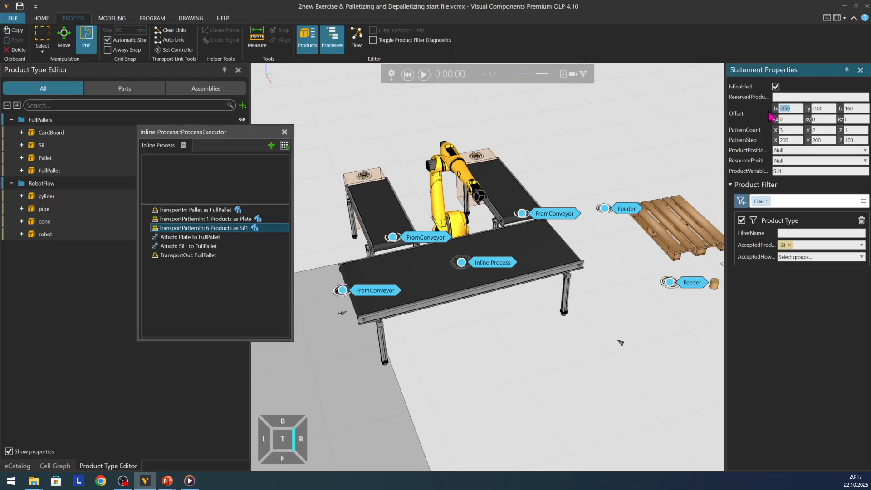
Step: Check the Y and Z offsets, pattern step and product filter of the Sil1 TransportPatternIn, plus the Plate Attach statement's parent and child
drag(827, 109, 791, 108)
drag(861, 109, 841, 109)
click(782, 141)
click(855, 140)
click(800, 185)
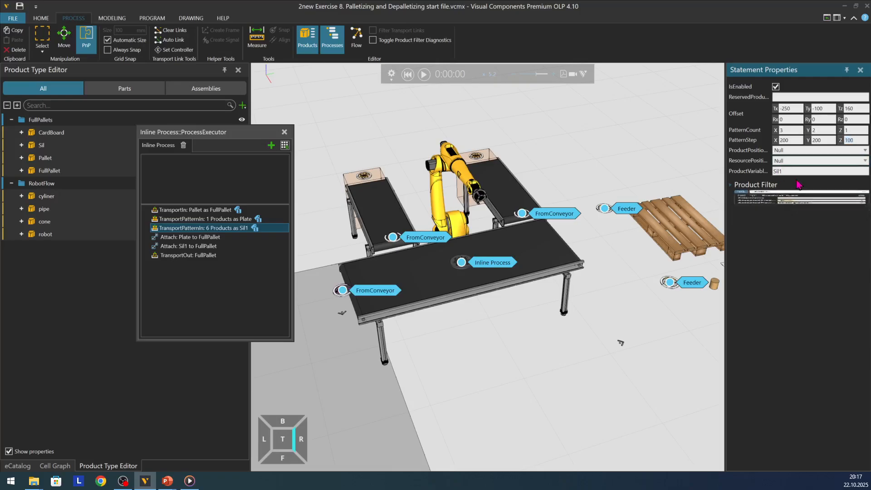
click(731, 185)
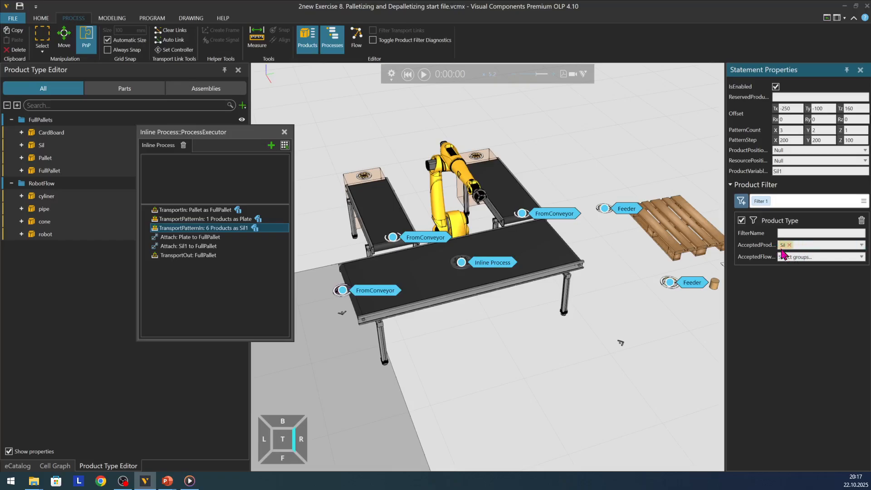
click(194, 237)
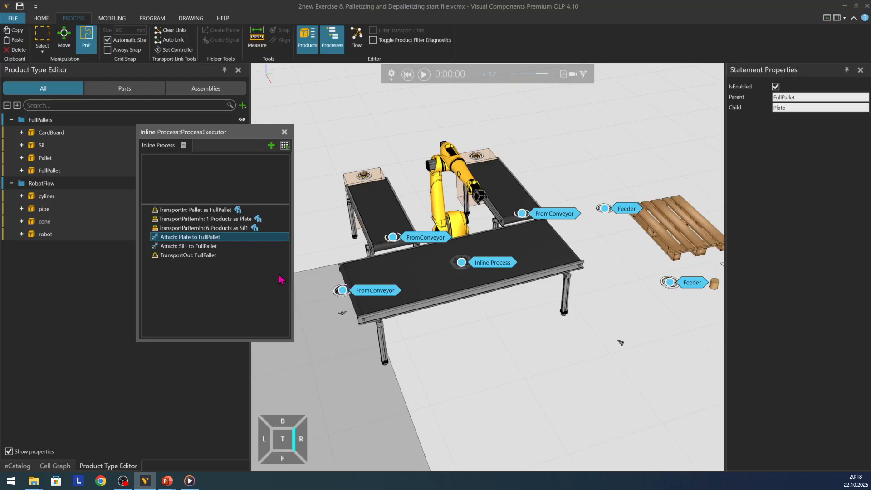
Step: View the FromConveyor routine at the main conveyor's outlet, and close both open routine editors
double_click(343, 290)
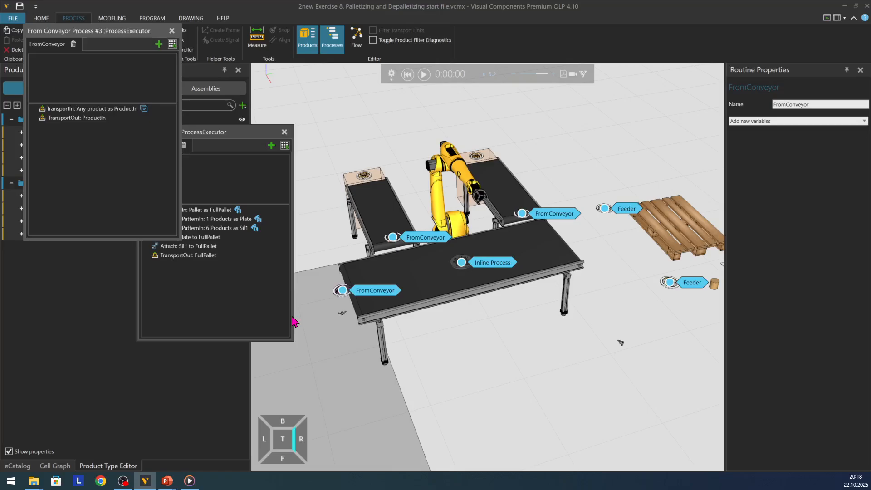
click(171, 30)
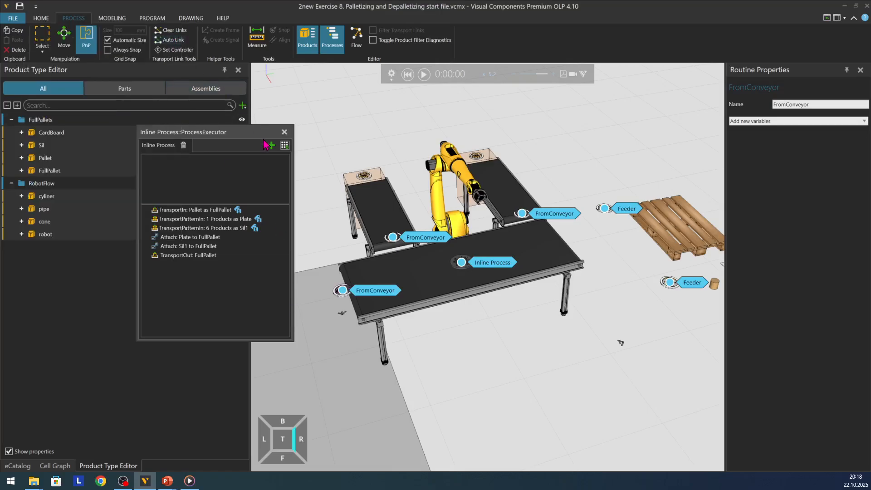
click(284, 132)
Step: Switch from the process display to the Process Flow Editor and examine the transport links into and out of the palletizing cell
scroll(402, 204, down, 5)
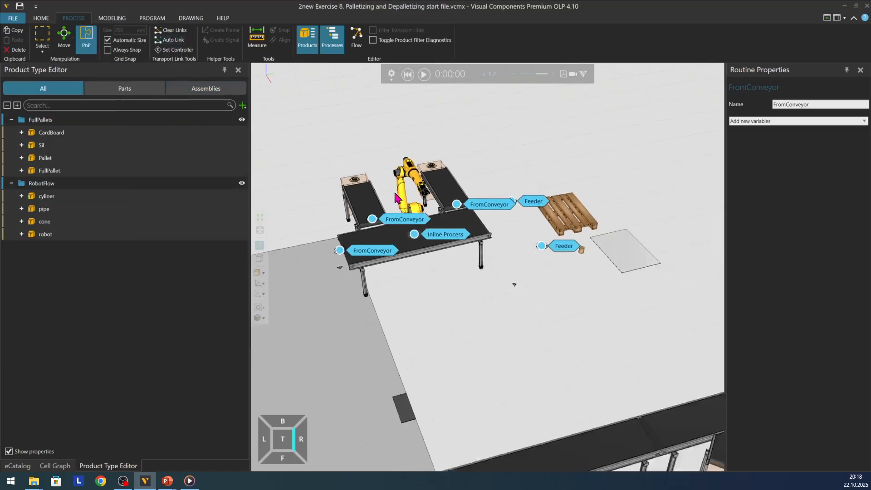
scroll(402, 204, up, 5)
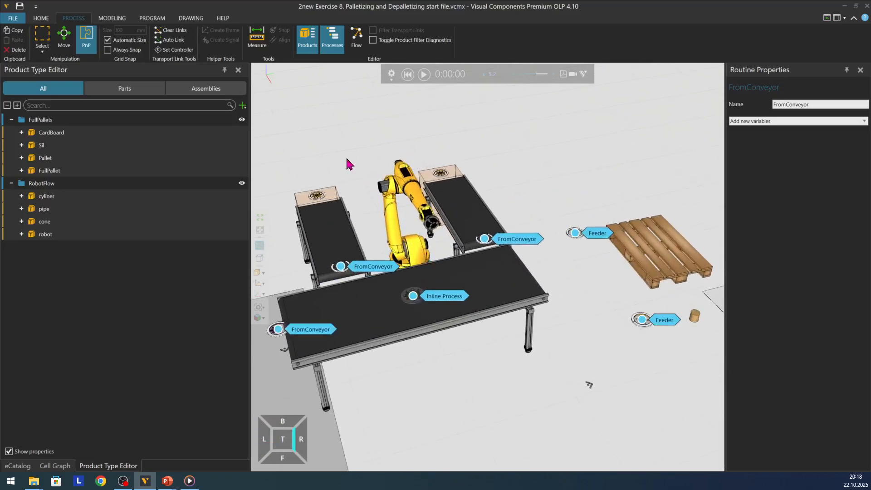
click(332, 39)
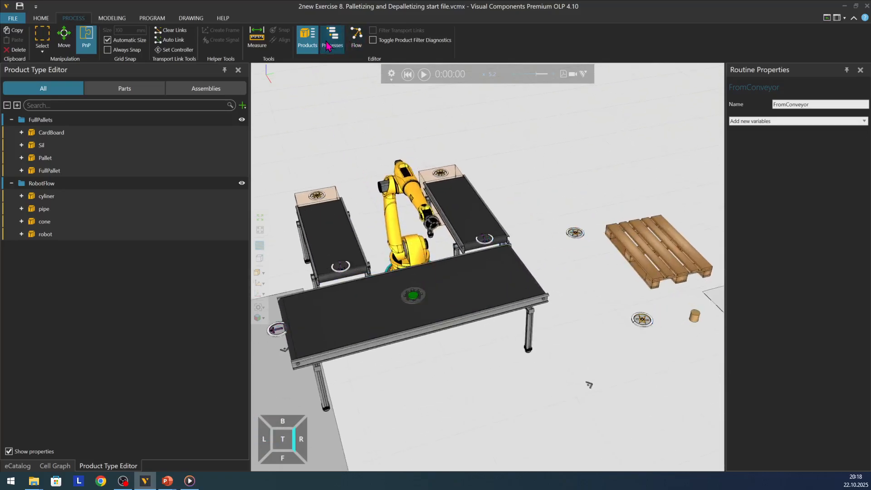
click(358, 42)
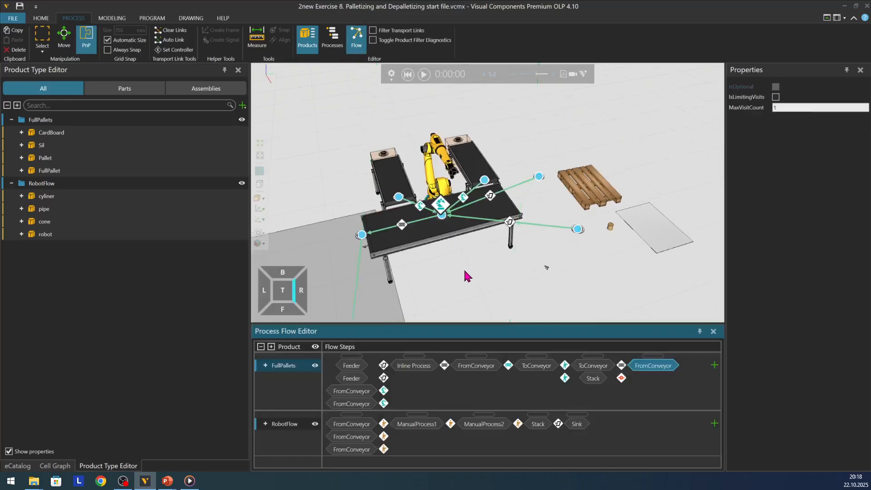
scroll(464, 271, down, 1)
scroll(507, 175, up, 1)
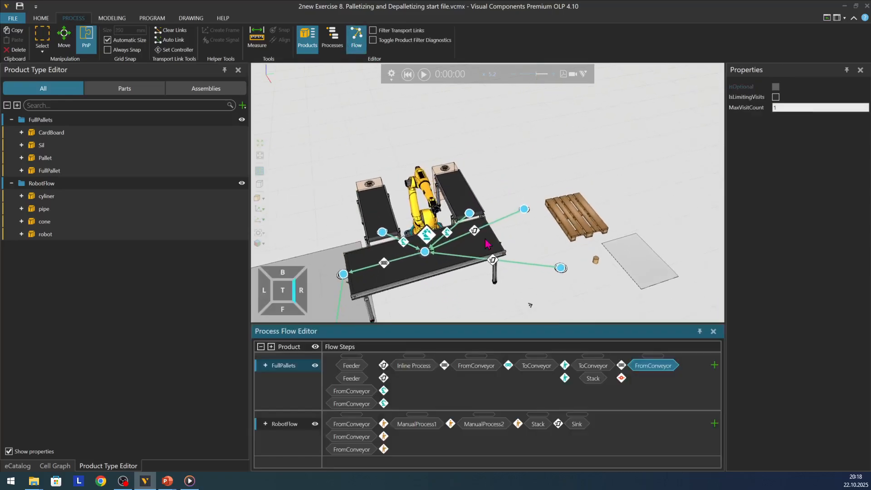
scroll(558, 274, up, 1)
scroll(557, 275, down, 2)
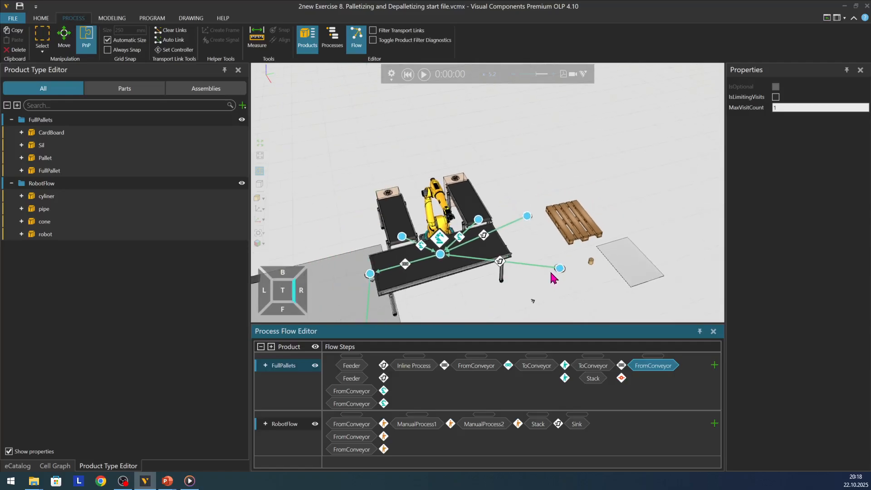
scroll(330, 239, up, 2)
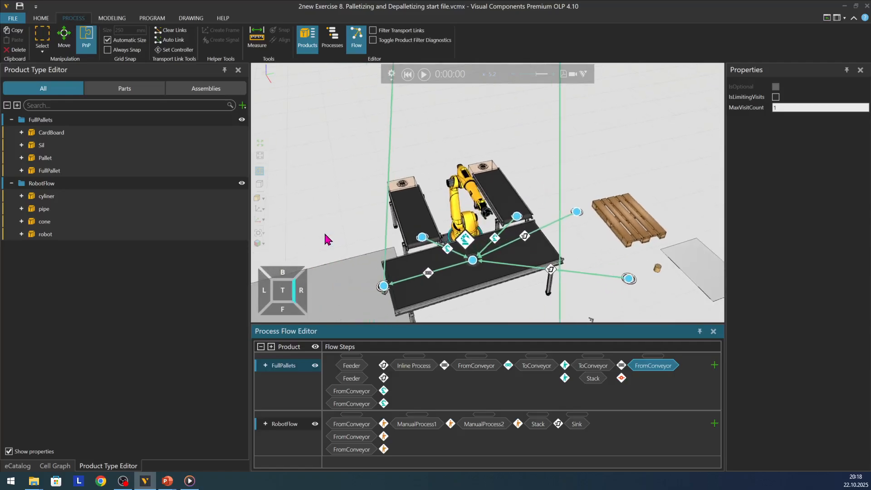
right_drag(328, 239, 327, 258)
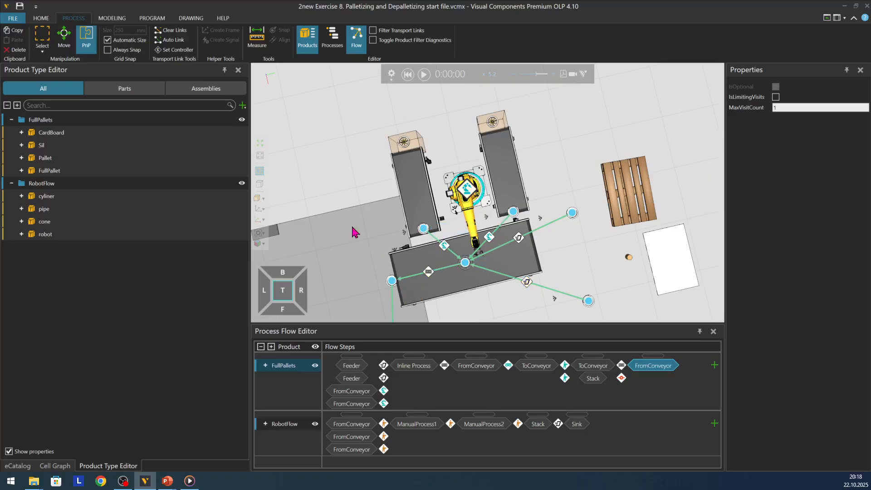
Step: Trace the FullPallets flow in plan view from the palletizing cell to the depalletizing conveyor, its outgoing conveyor and the rack
scroll(348, 171, down, 5)
scroll(348, 175, down, 4)
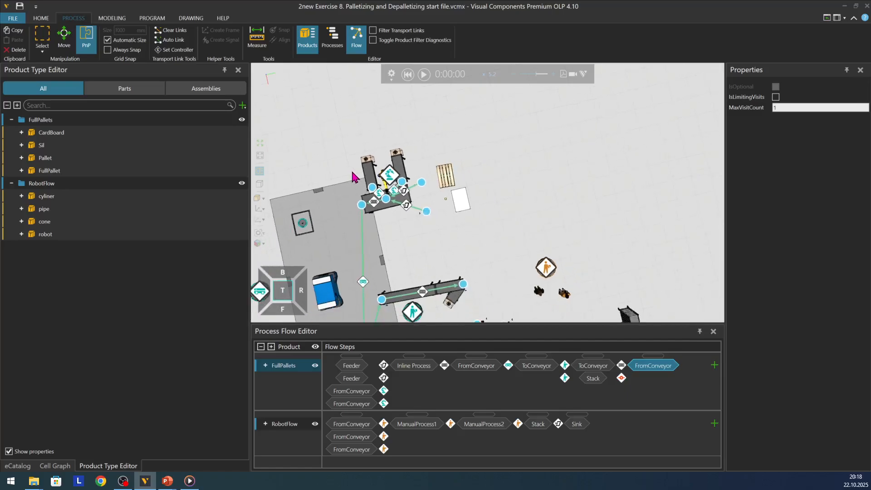
scroll(496, 196, down, 2)
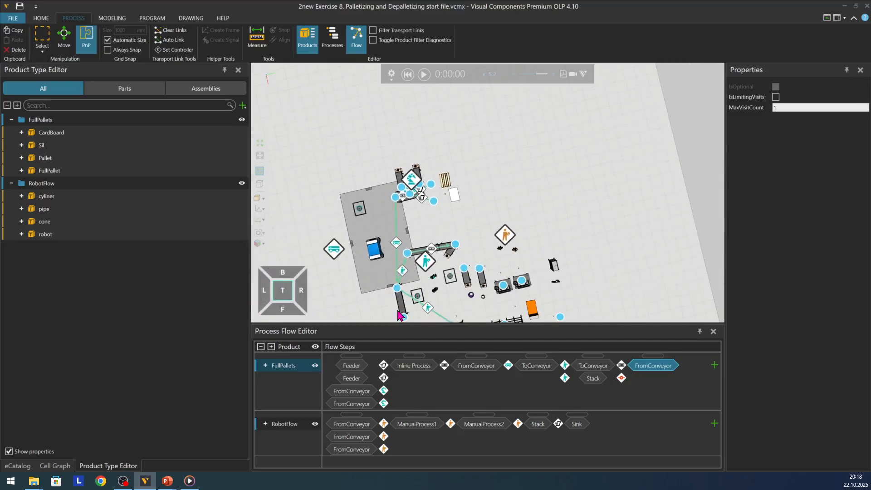
scroll(393, 313, up, 2)
scroll(368, 179, down, 2)
scroll(388, 301, up, 5)
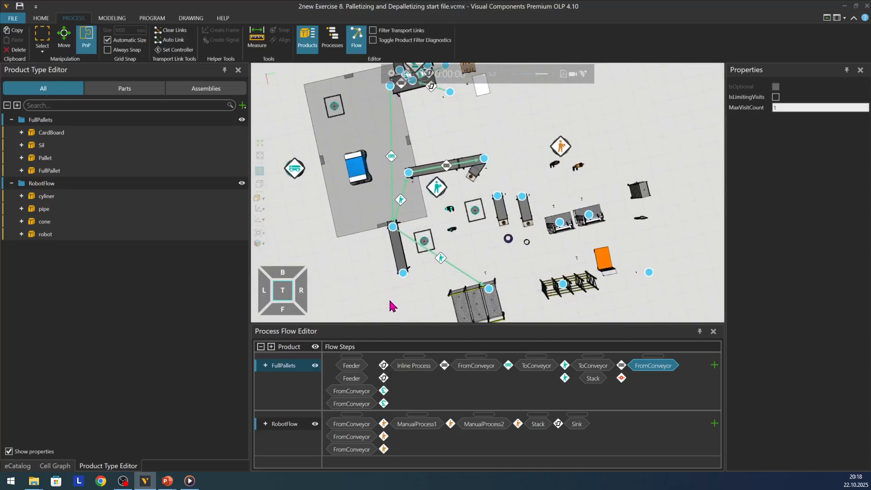
scroll(411, 311, up, 1)
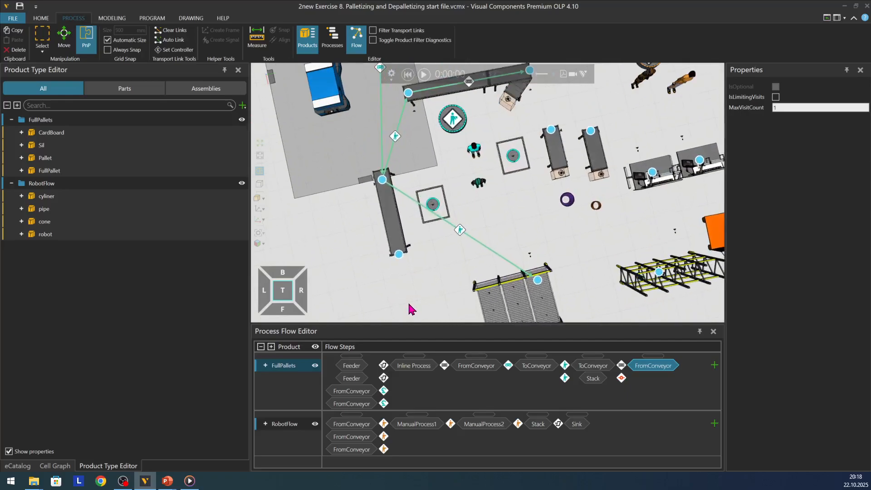
scroll(411, 309, down, 1)
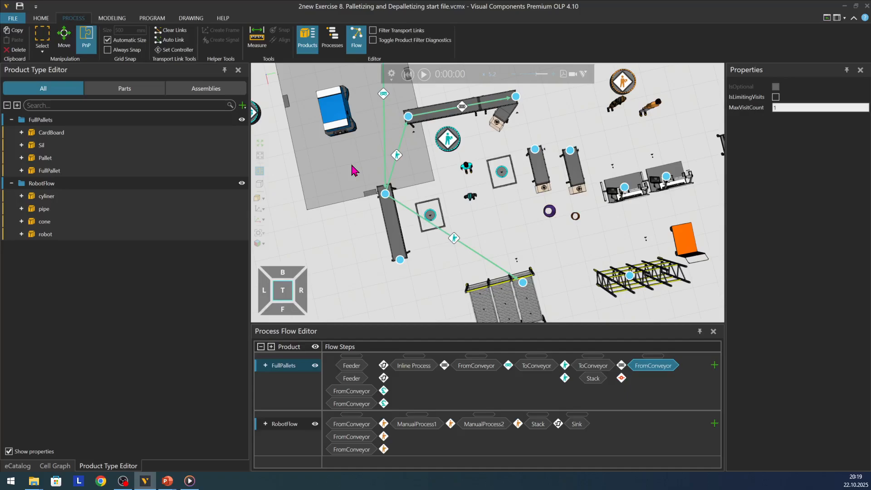
scroll(352, 165, down, 2)
scroll(374, 208, up, 3)
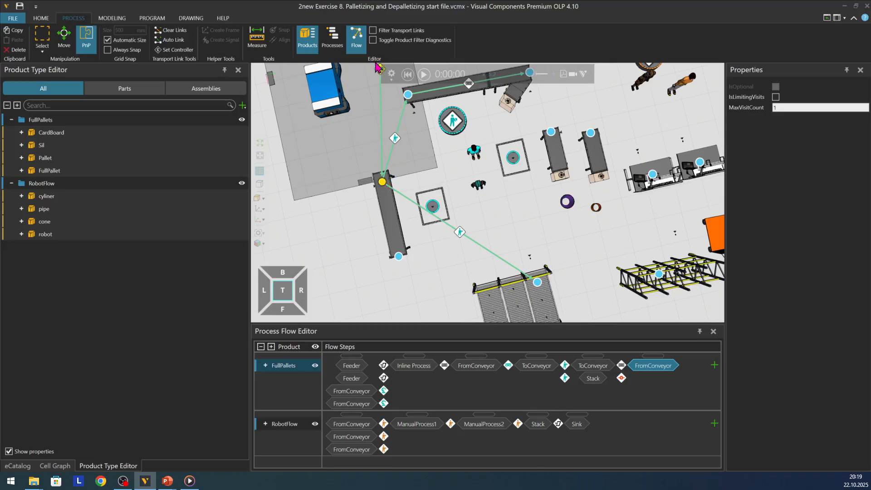
Step: Show the processes again and inspect the TransportIn statement in the depalletizing conveyor's ToConveyor routine
click(334, 40)
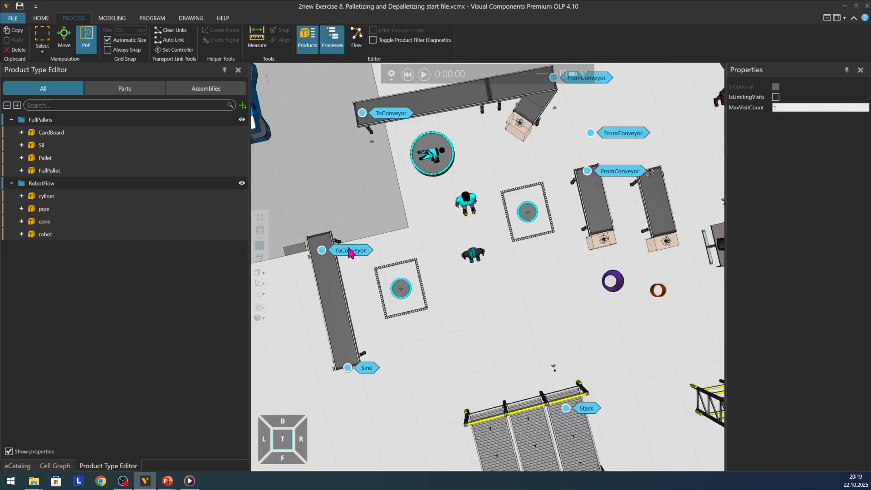
double_click(322, 250)
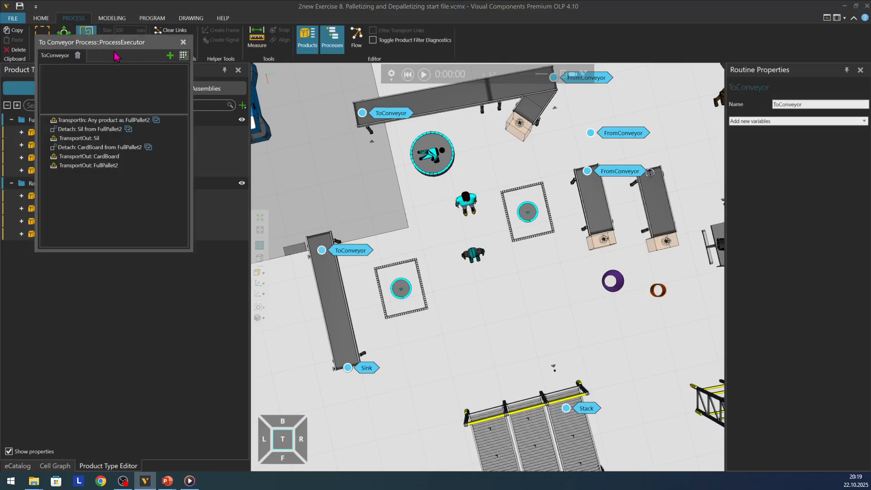
drag(118, 47, 246, 123)
click(210, 204)
click(193, 198)
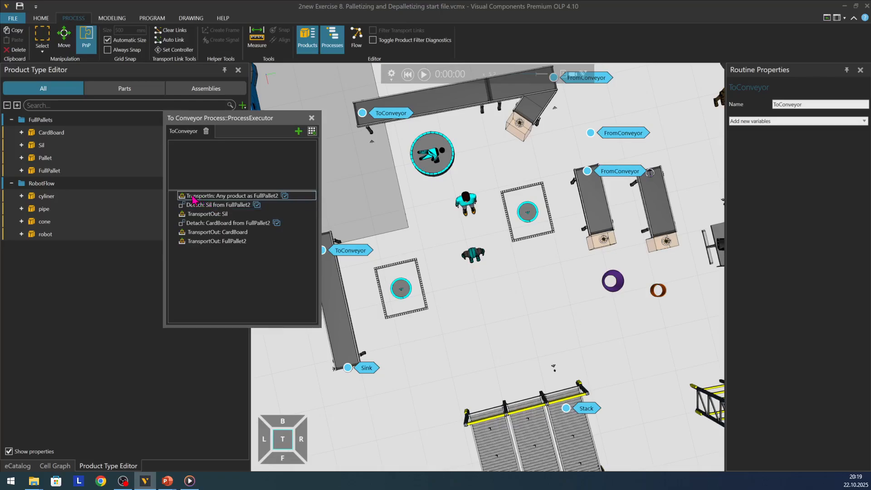
click(215, 201)
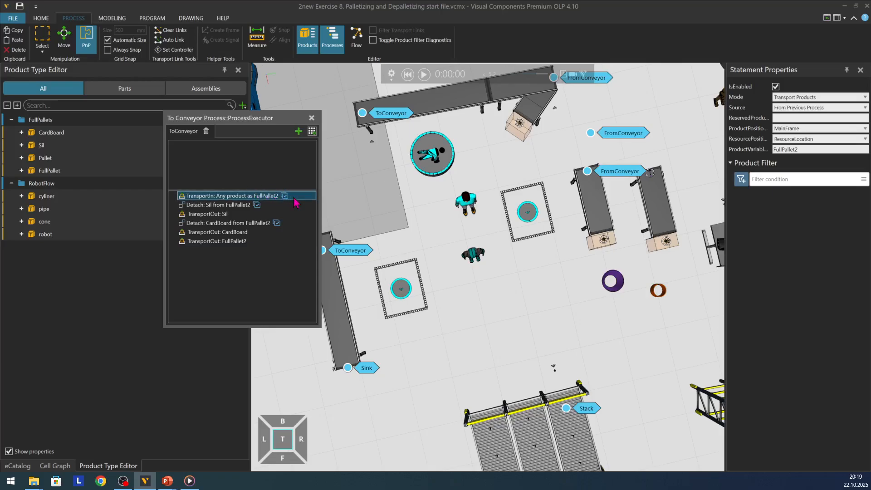
Step: Inspect the Detach and TransportOut statements for Sil, CardBoard and FullPallet2, including FullPallet2's destination options, and close the routine
click(212, 207)
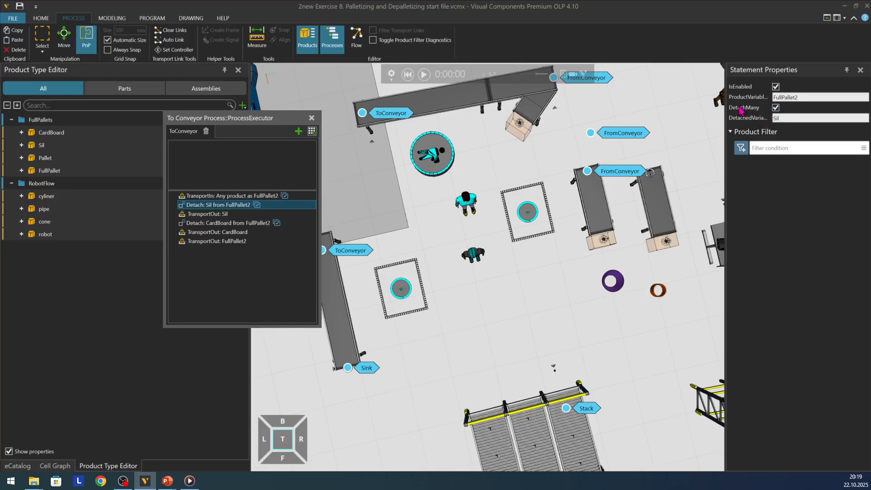
click(205, 216)
click(206, 223)
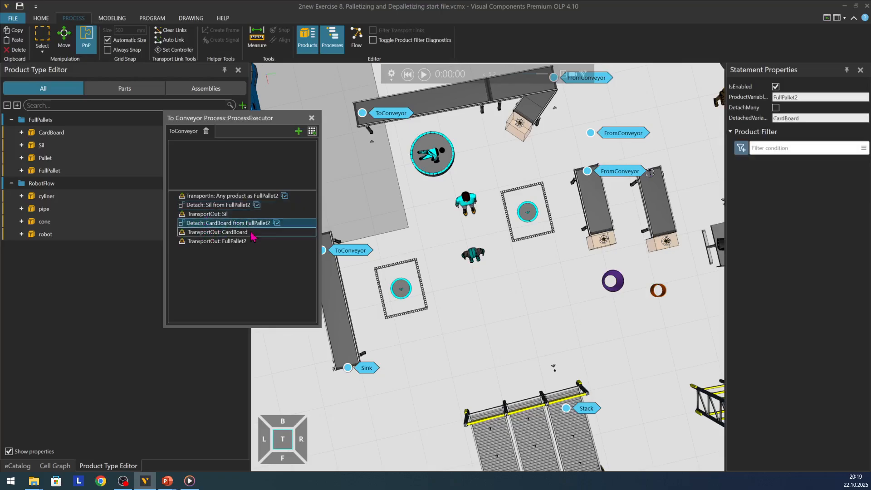
click(210, 233)
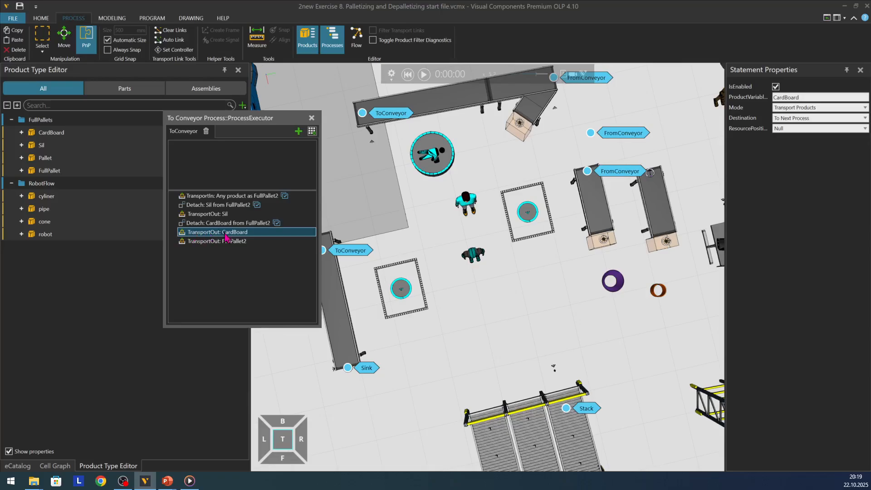
click(227, 242)
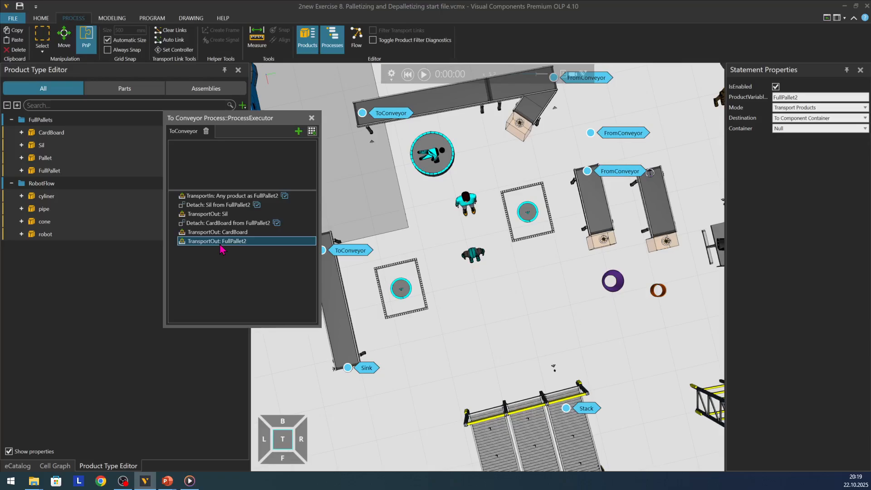
click(814, 121)
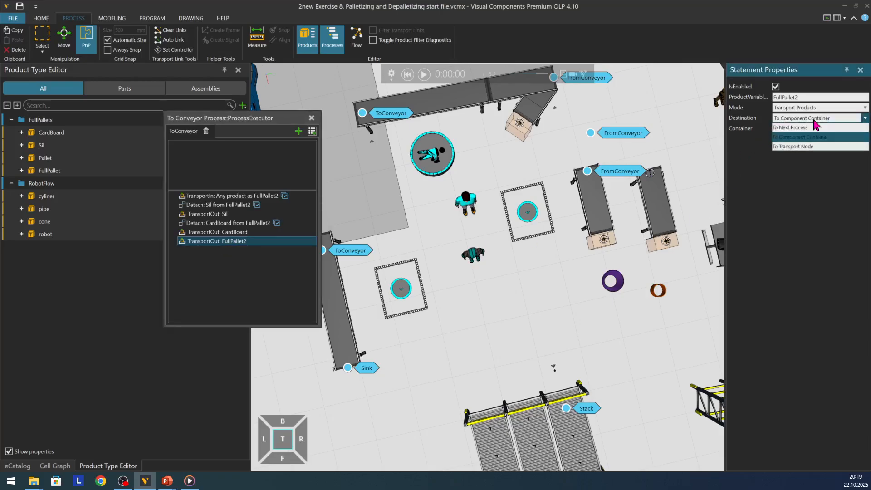
click(814, 120)
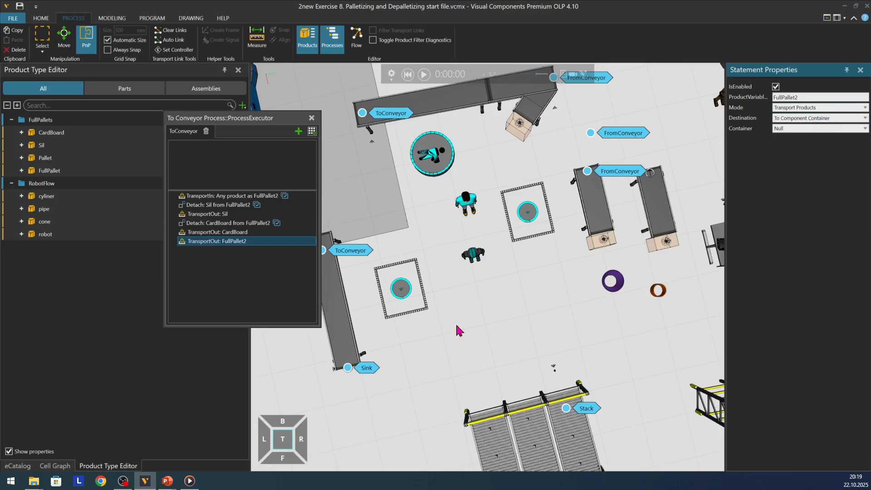
click(311, 118)
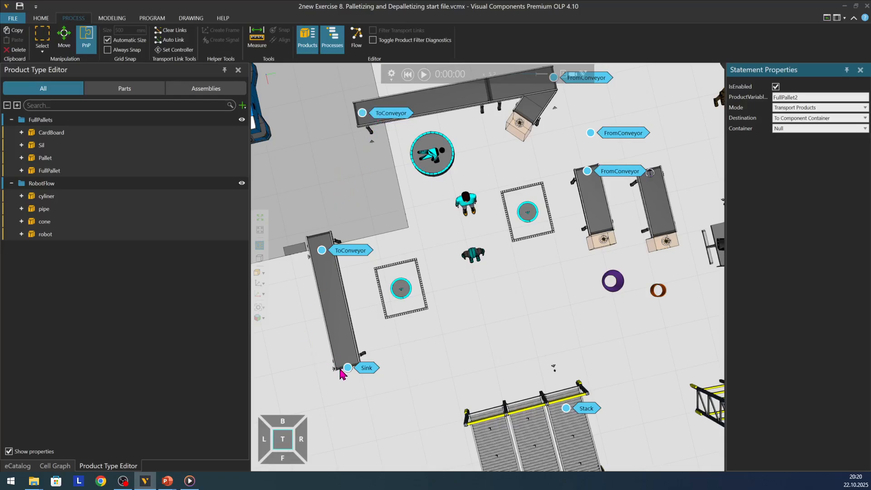
Step: Inspect the TransportIn product filter in the To Conveyor Process #2 routine and close the routine editor
double_click(363, 114)
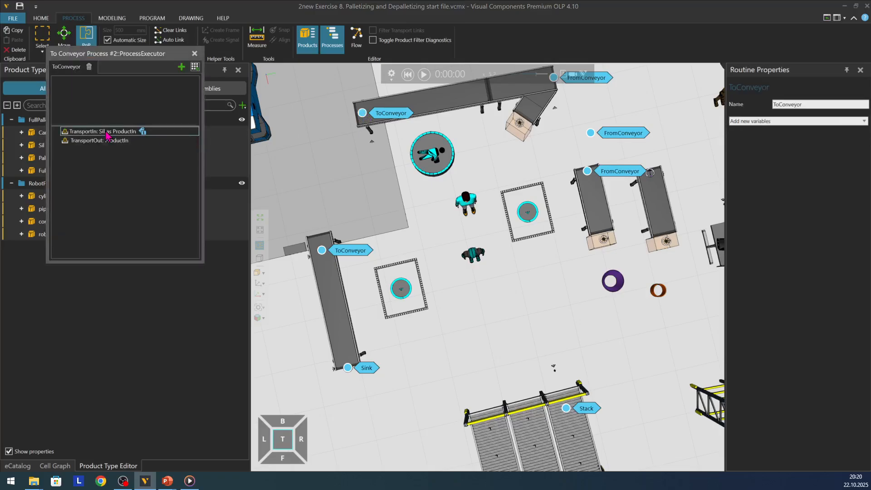
click(105, 132)
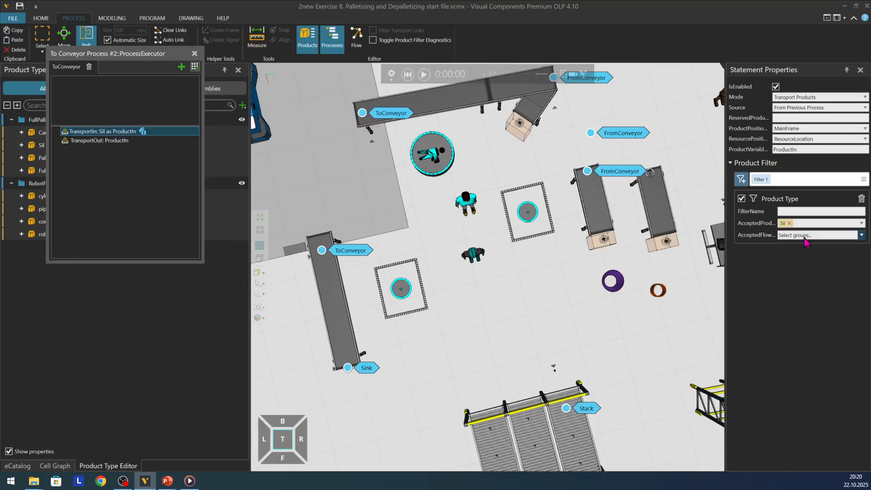
click(194, 53)
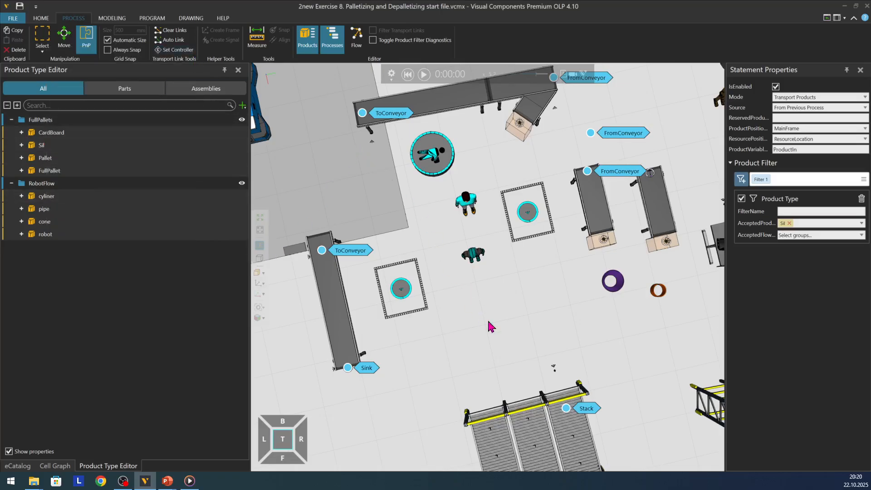
Step: Open the Pushback Rack's Stack routine and inspect the properties and product filter of its Buffer statement
click(567, 411)
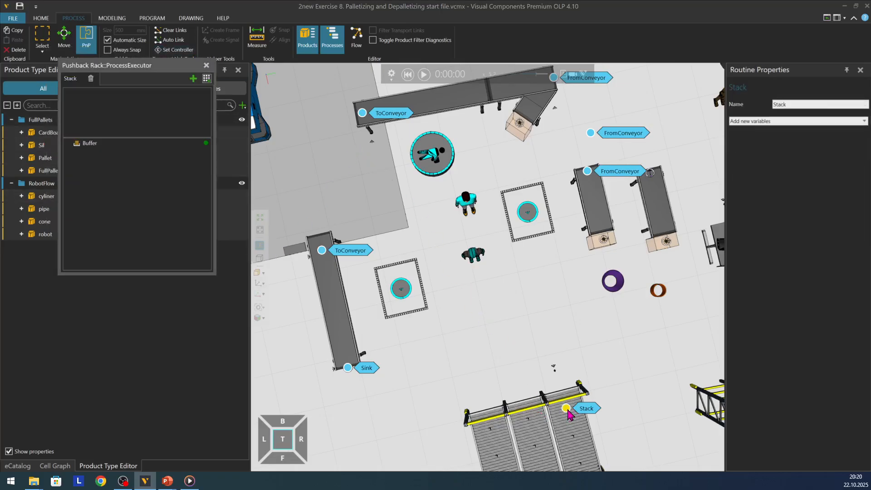
click(102, 144)
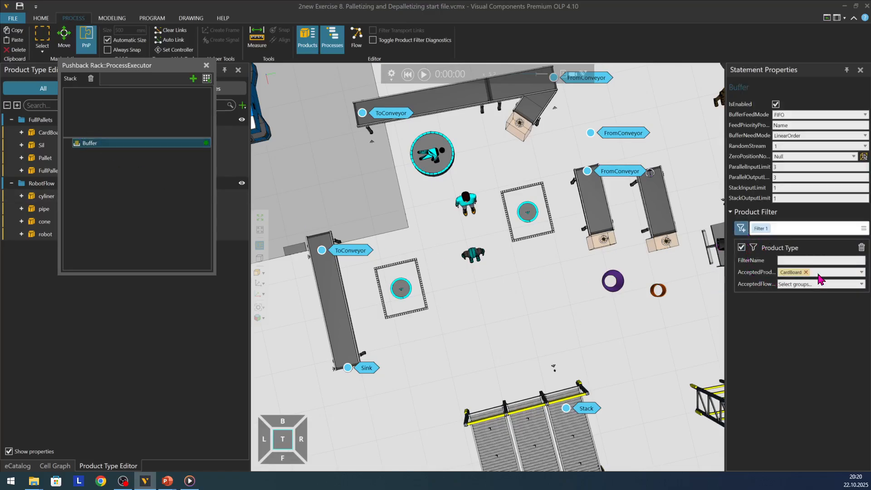
Step: Close the Pushback Rack's routine editor and examine the layout around the manual workstations, their conveyors, the storage racks and the sink
click(206, 66)
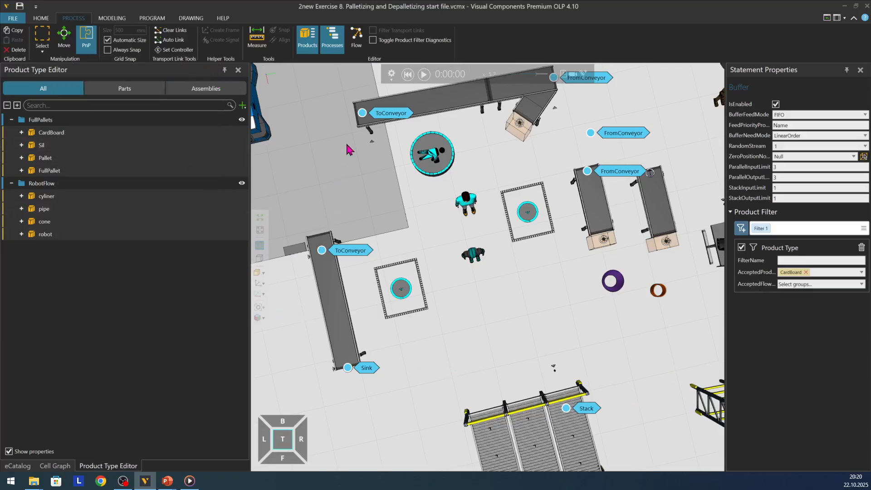
scroll(320, 202, down, 3)
scroll(527, 286, down, 4)
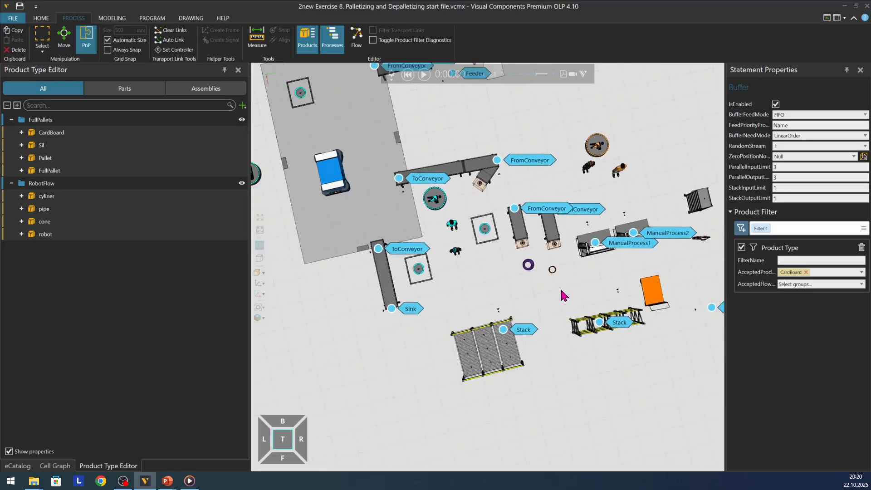
scroll(513, 143, up, 2)
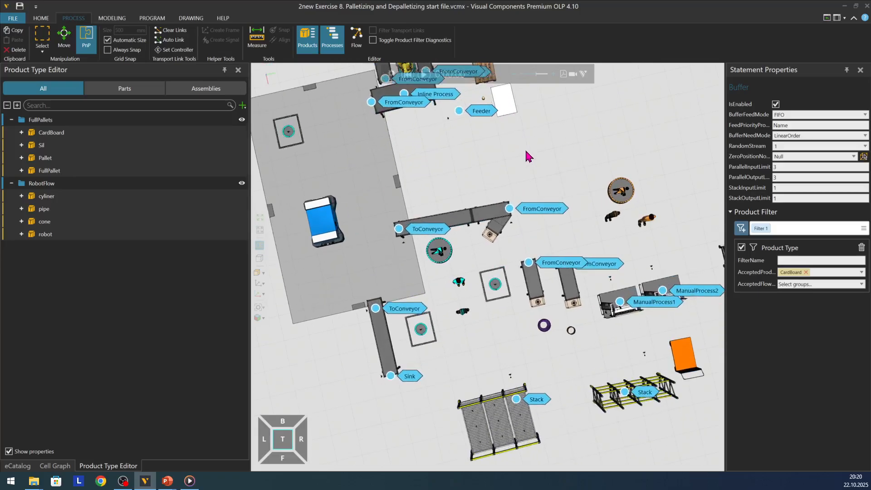
scroll(341, 214, down, 3)
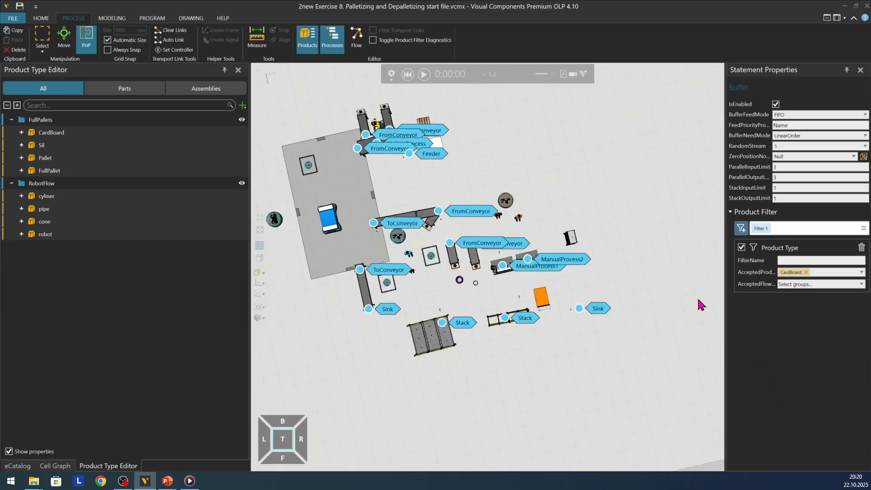
scroll(694, 290, up, 2)
right_drag(428, 202, 492, 357)
scroll(447, 303, down, 2)
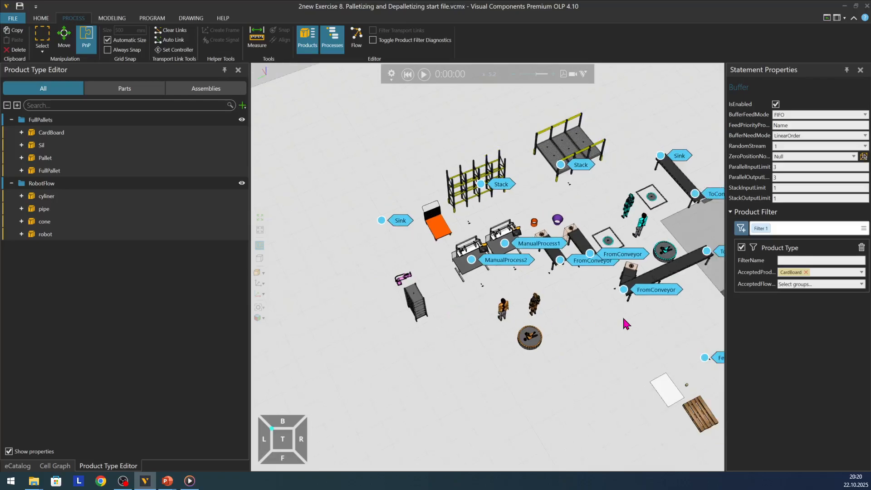
scroll(622, 317, up, 3)
scroll(644, 303, down, 1)
scroll(452, 271, up, 1)
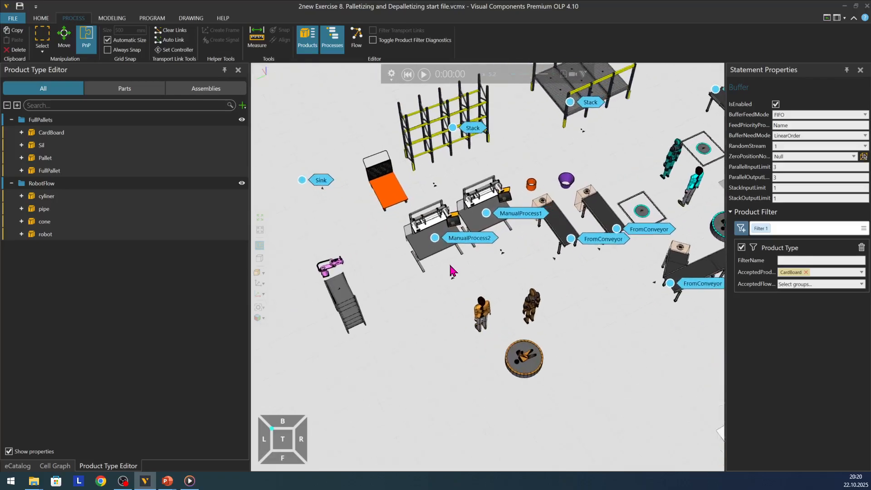
Step: Show the process flows and examine the RobotFlow group's transport links between the conveyors, manual workstations, rack and sink
click(332, 40)
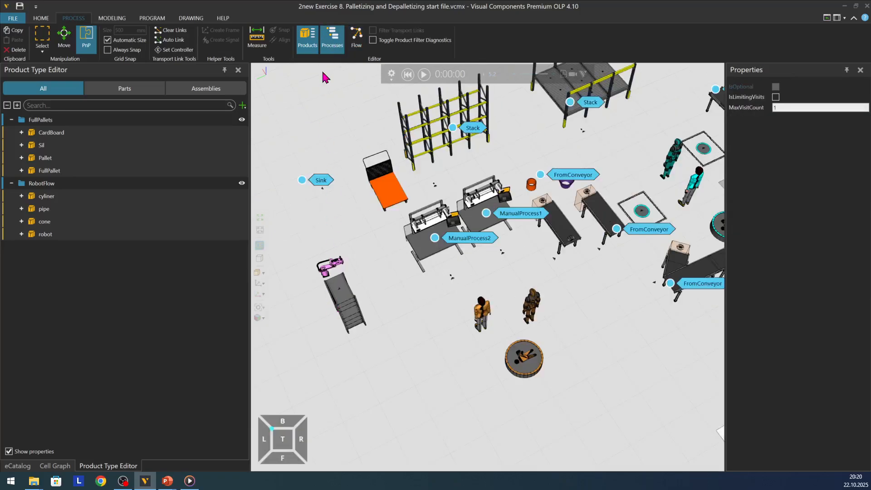
click(332, 46)
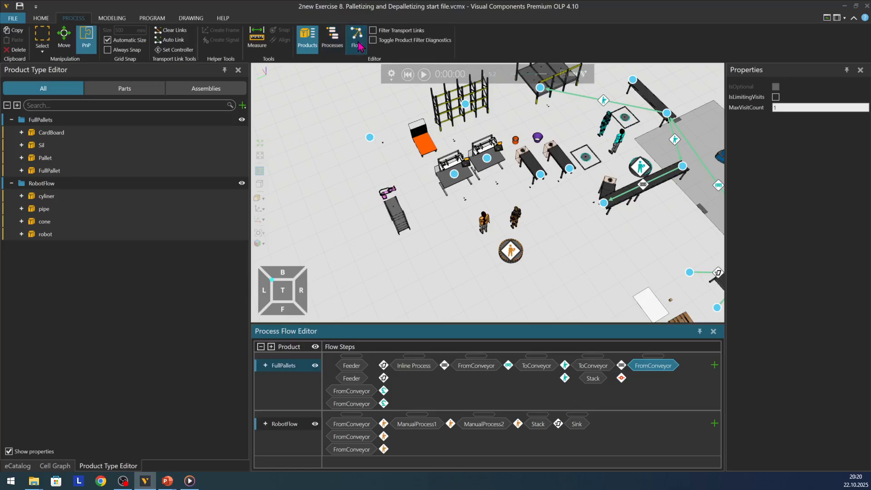
click(283, 425)
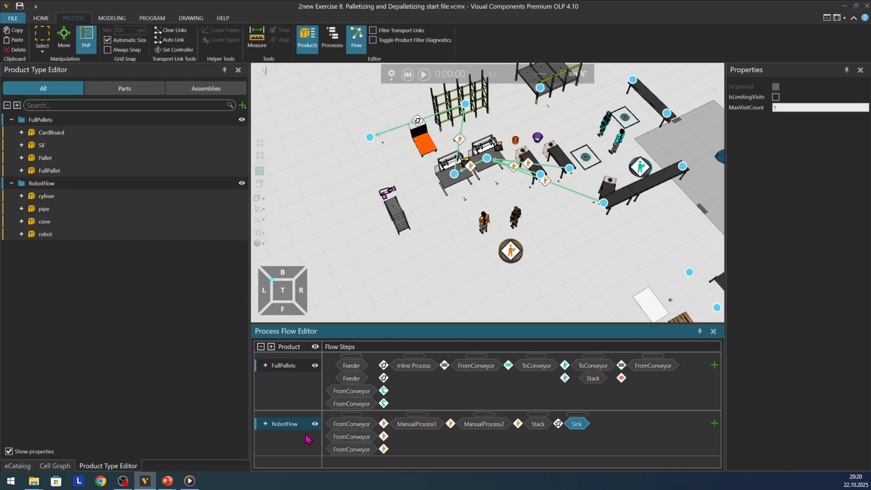
scroll(465, 107, up, 5)
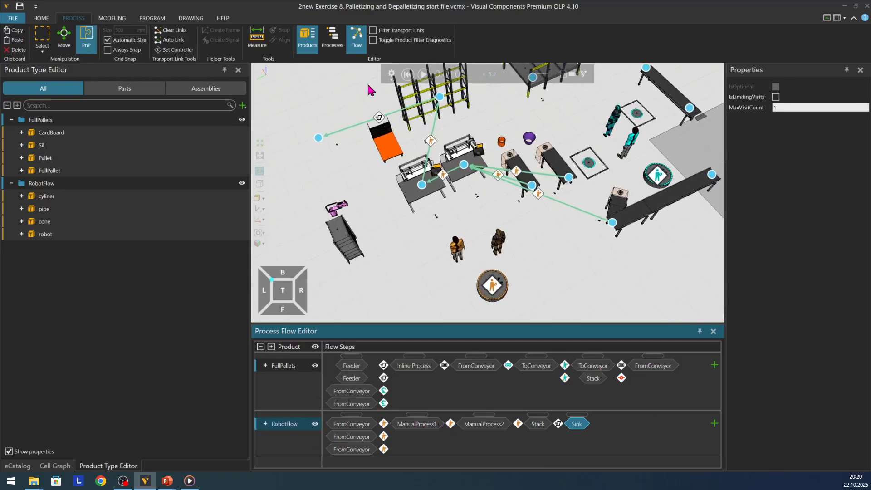
scroll(370, 90, down, 1)
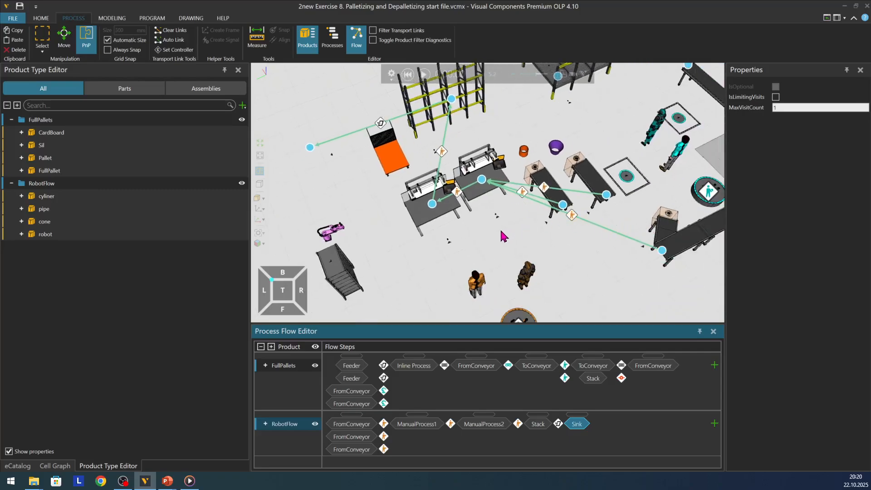
scroll(491, 276, down, 1)
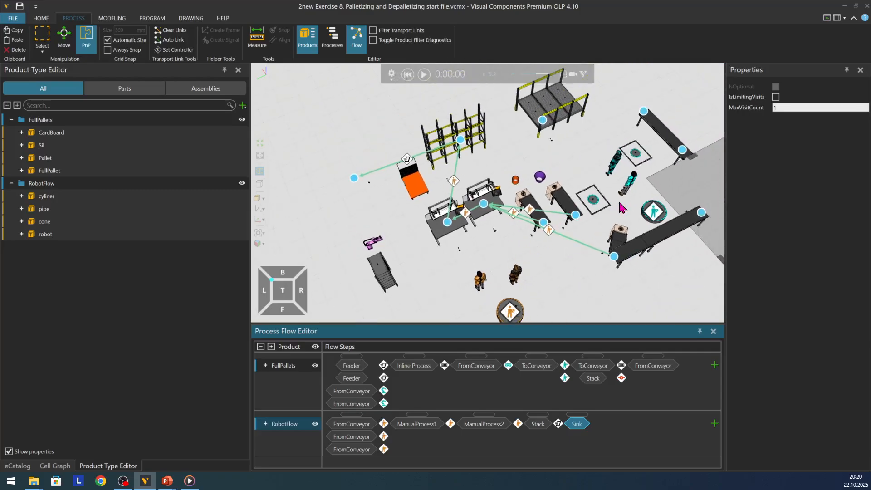
scroll(623, 208, down, 1)
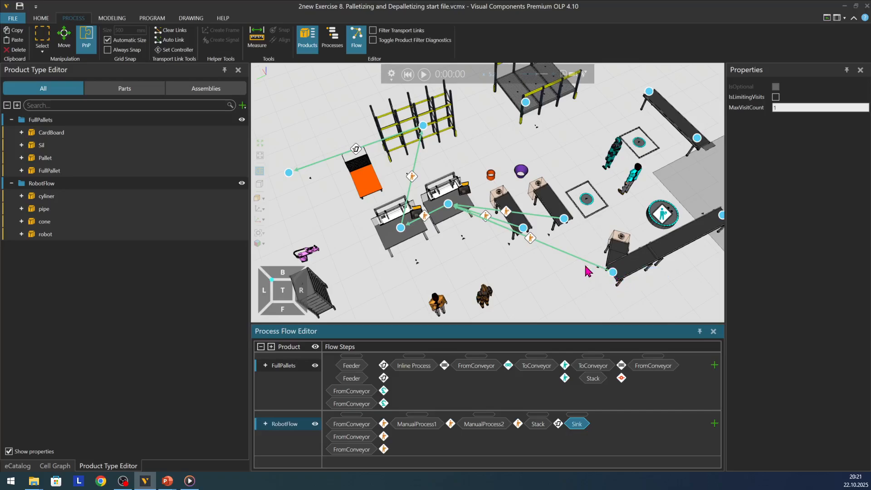
scroll(498, 224, up, 5)
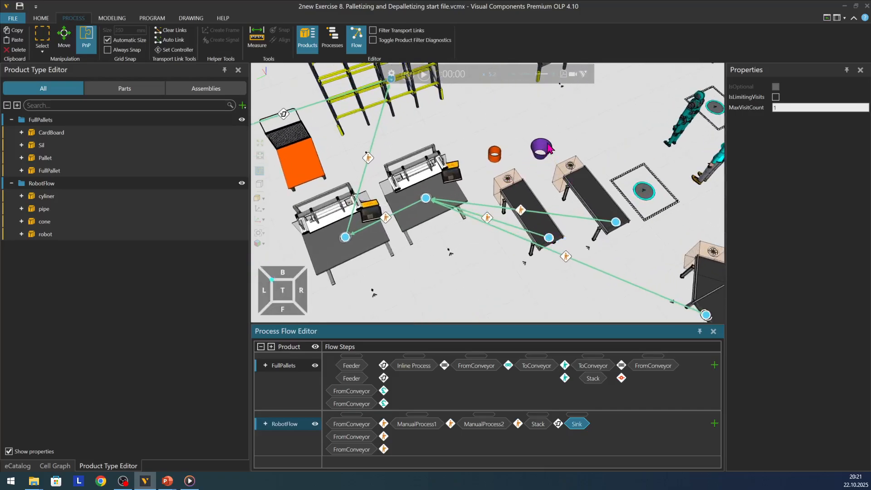
Step: Select the orange Tube Geometry component and trace the RobotFlow route through ManualProcess1, ManualProcess2 and the Stack process
click(547, 146)
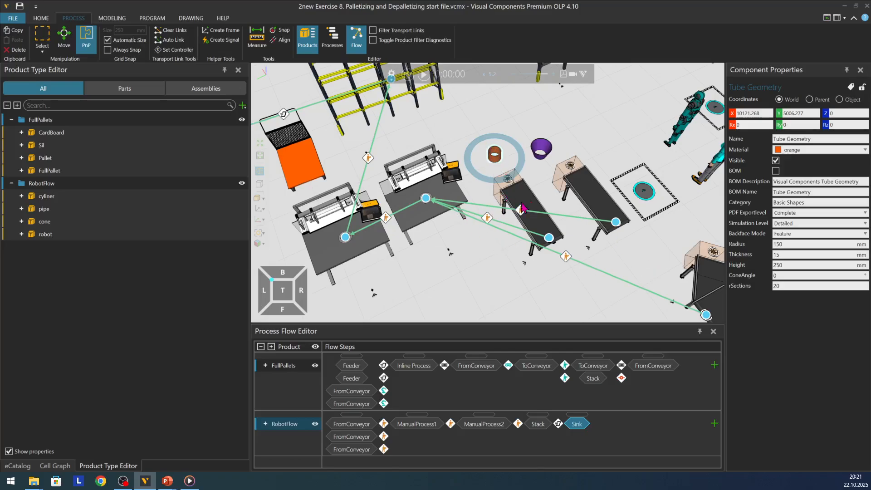
scroll(527, 202, down, 2)
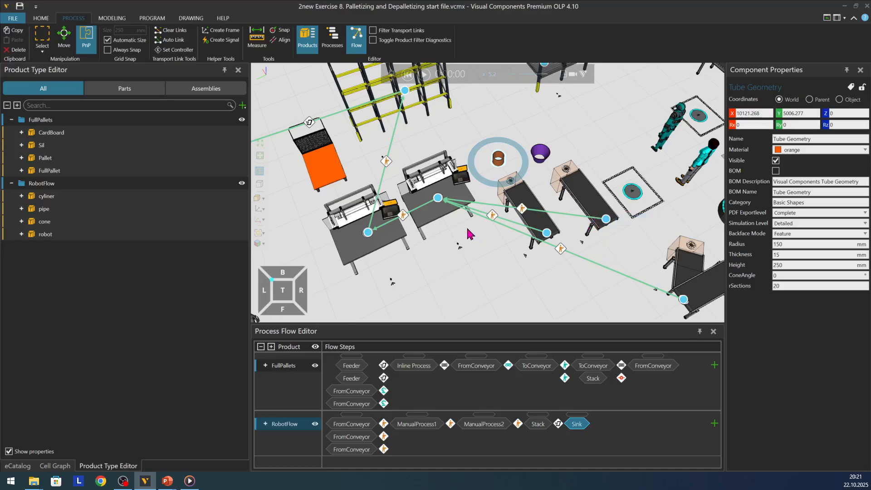
scroll(437, 200, up, 5)
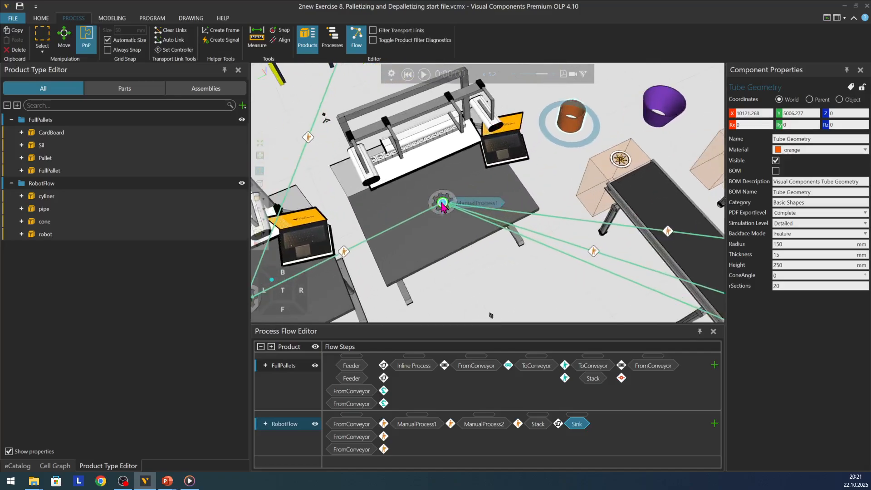
scroll(467, 218, down, 5)
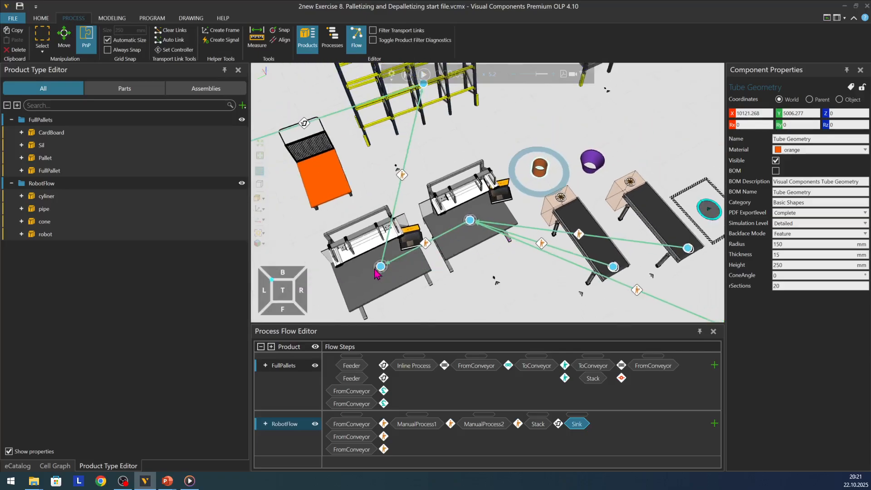
scroll(380, 273, down, 2)
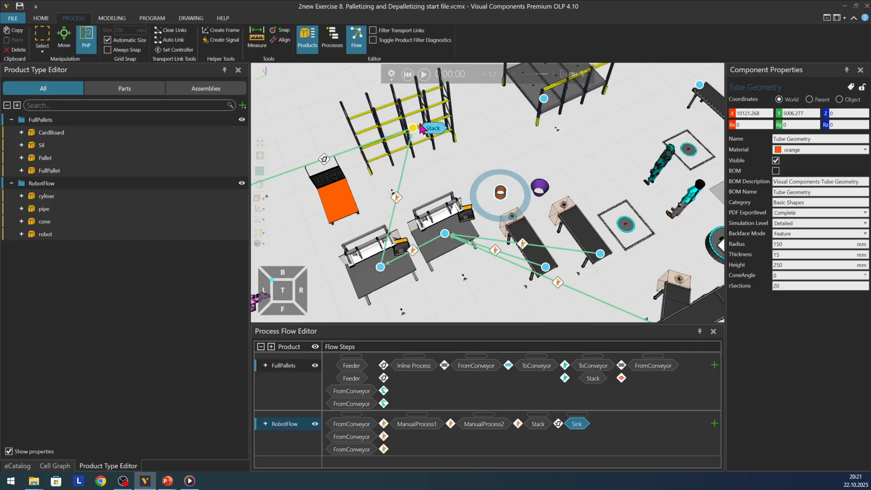
scroll(556, 211, down, 2)
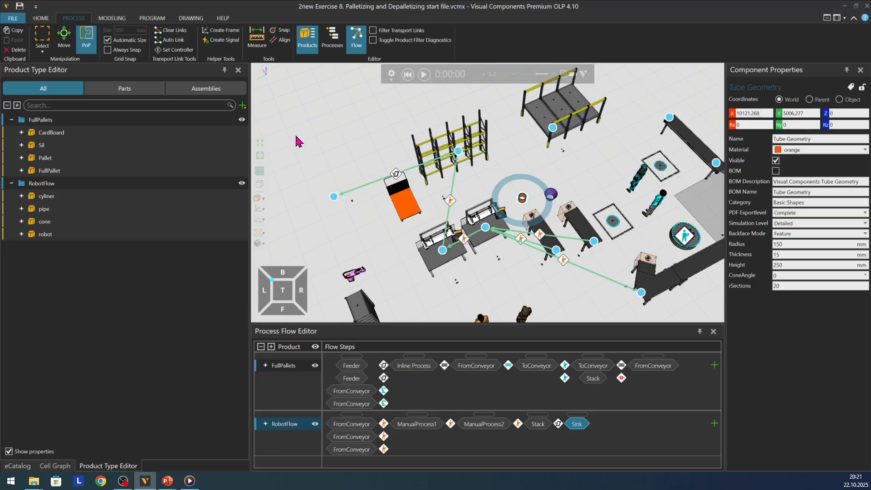
Step: Show the processes, open the ManualProcess1 routine and inspect its TransportIn statements for cyliner and cone and the cone-to-Motor Attach statement
scroll(481, 263, up, 5)
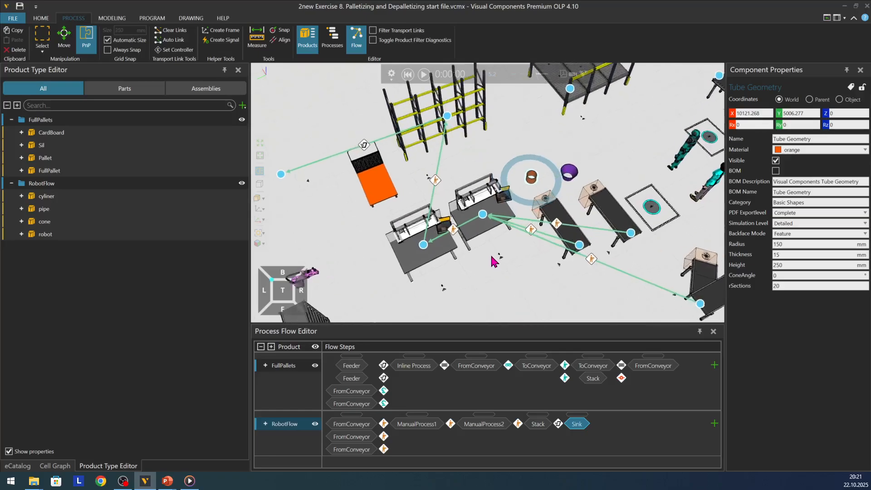
scroll(467, 263, up, 1)
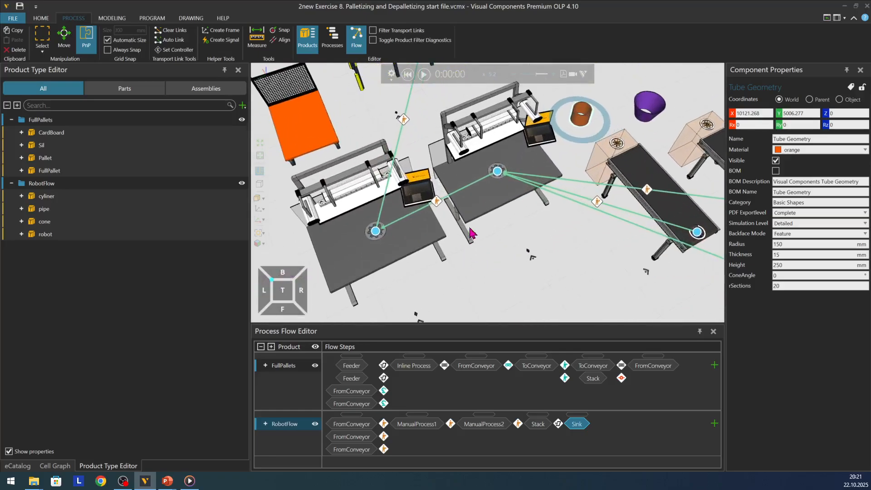
double_click(498, 173)
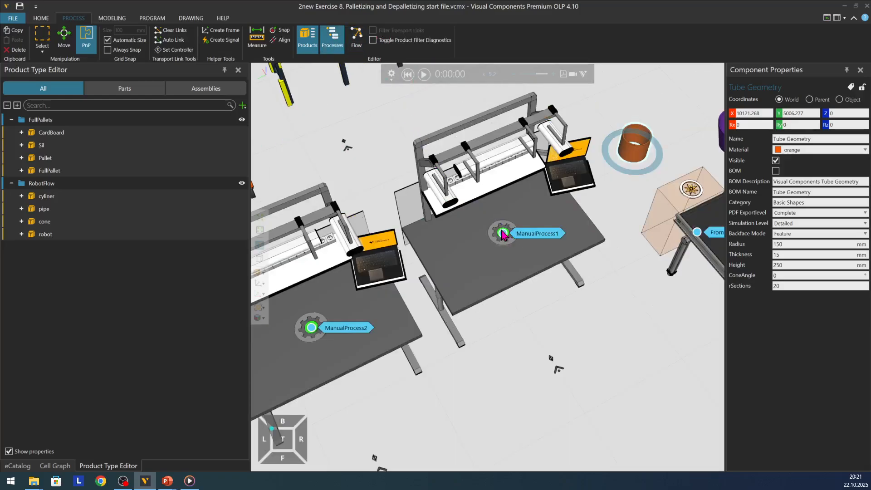
click(504, 233)
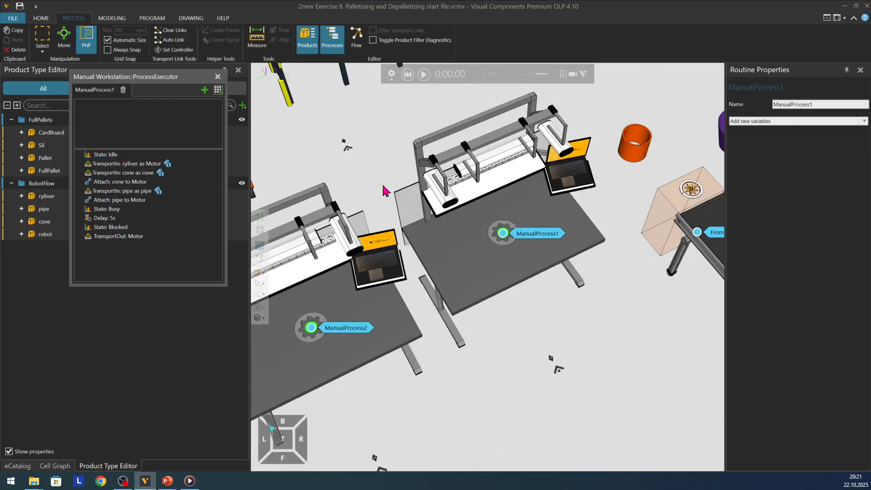
click(119, 164)
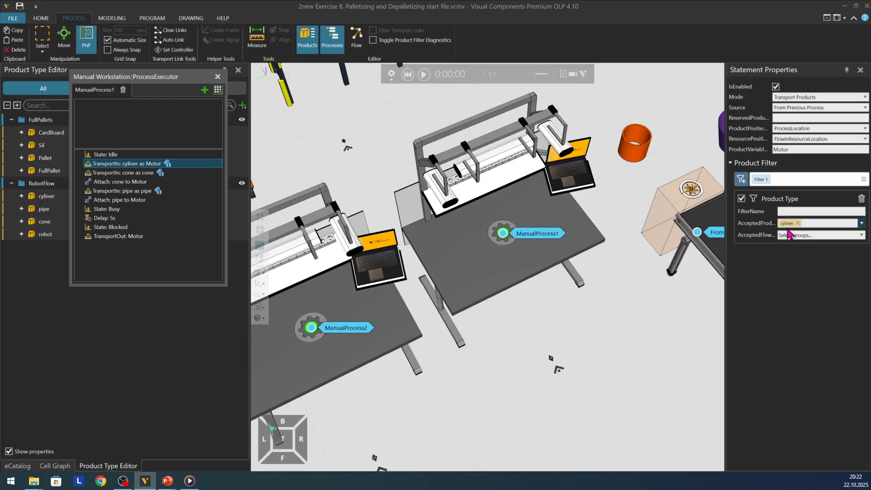
click(146, 176)
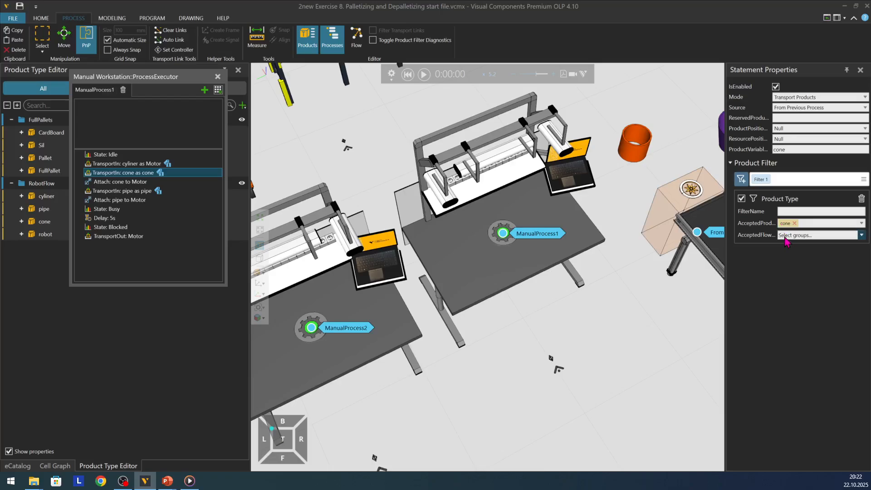
click(114, 183)
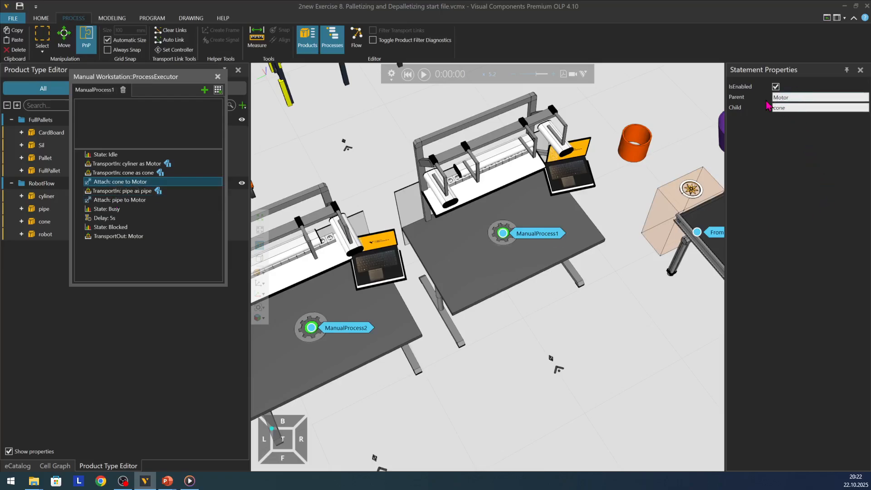
Step: Inspect the pipe's TransportIn statement, the pipe-to-Motor Attach statement and the Motor's TransportOut statement in the ManualProcess1 routine
click(130, 192)
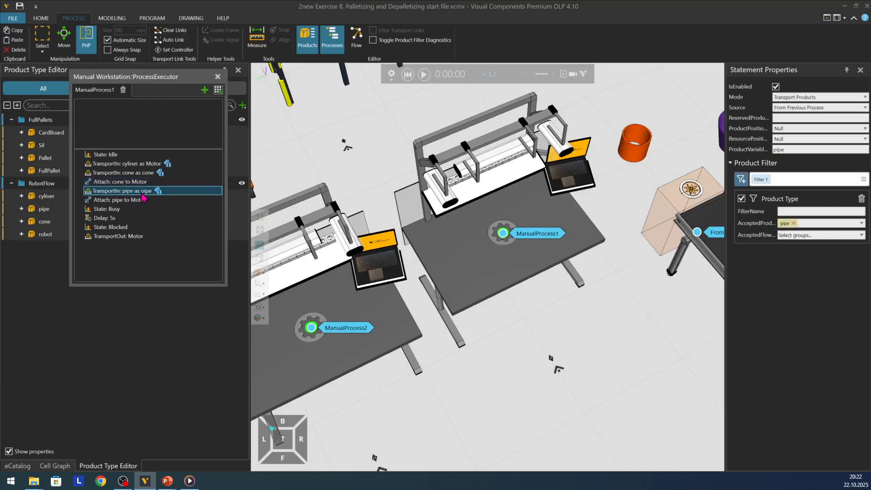
click(120, 201)
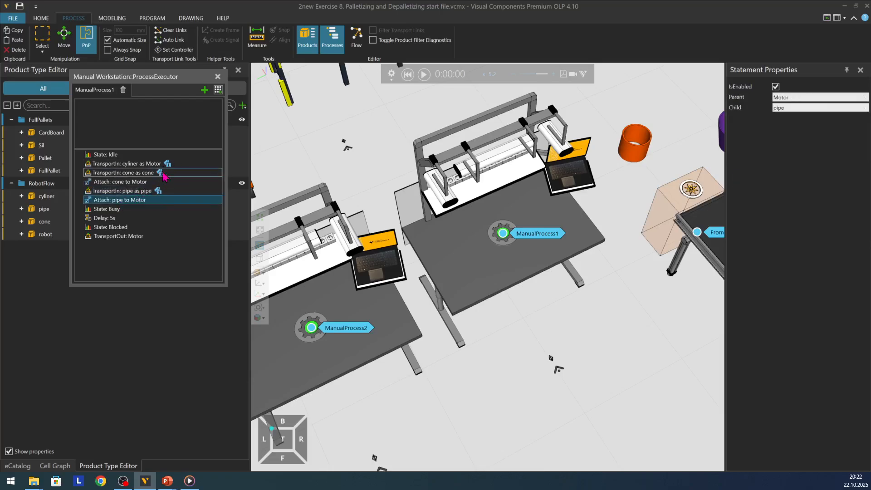
click(147, 190)
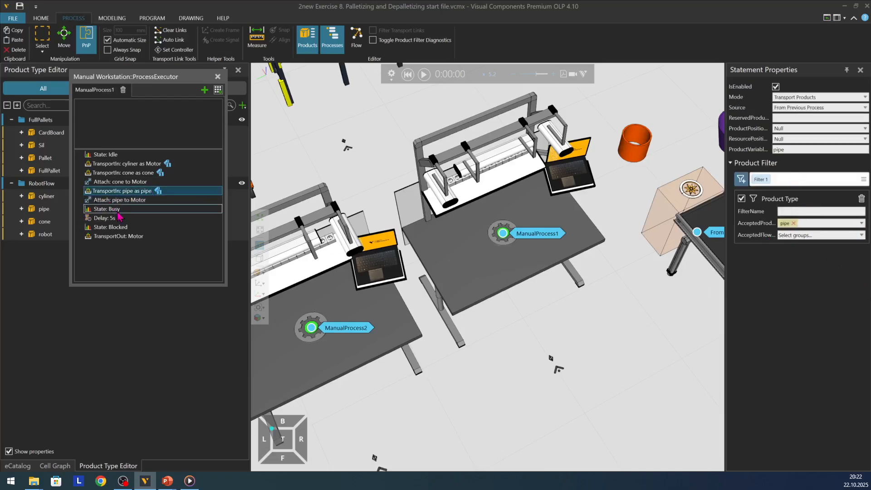
click(112, 203)
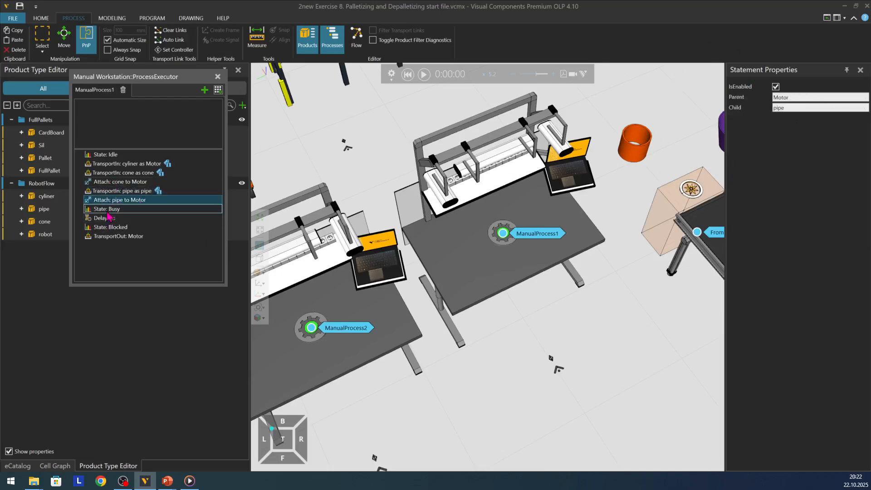
click(110, 237)
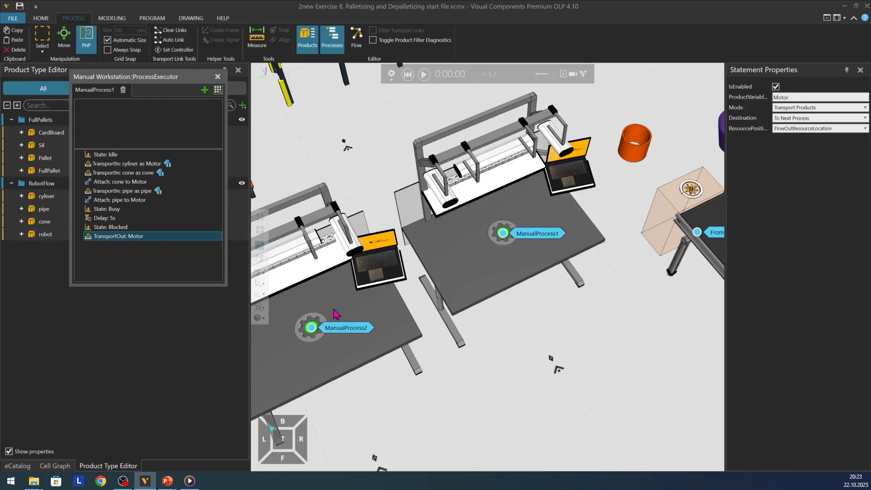
Step: Open Manual Workstation #2's ManualProcess2 routine and inspect its TransportIn statement and the ChangeType statement for Robot1
double_click(311, 328)
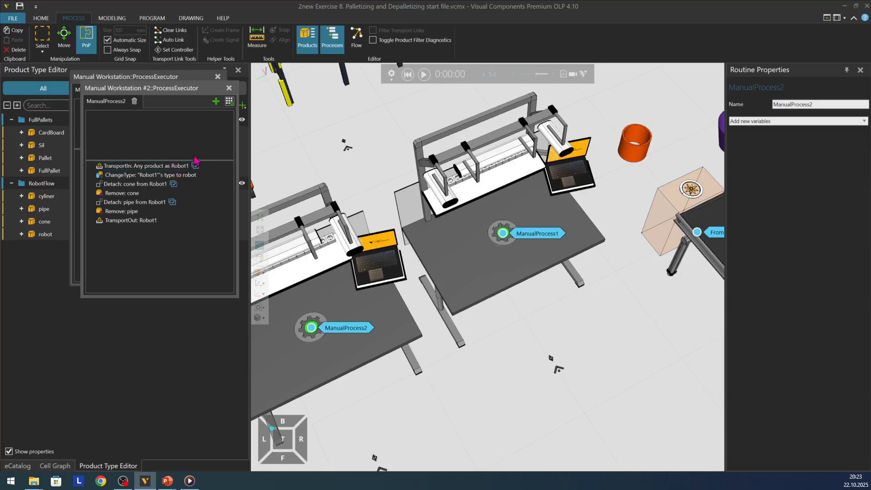
click(146, 166)
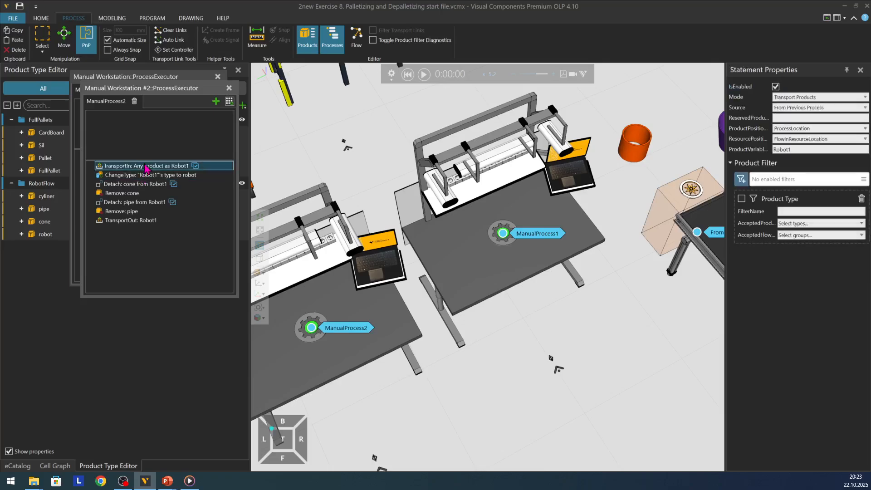
click(138, 176)
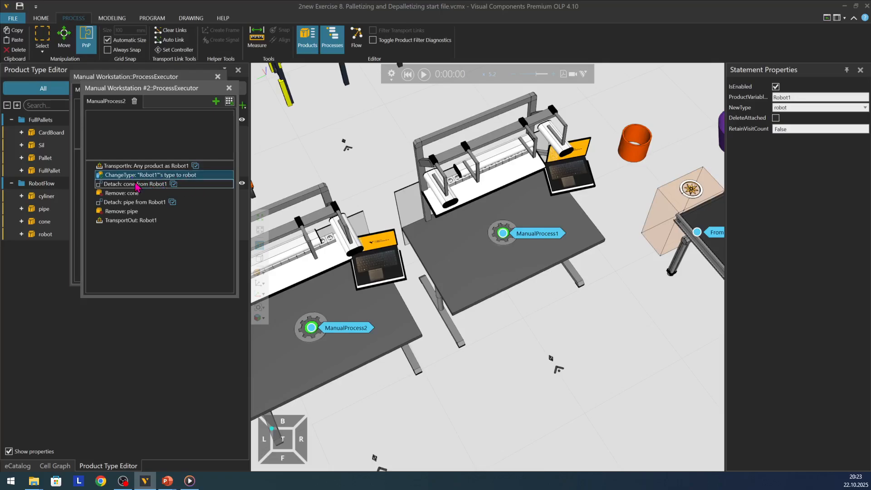
Step: Inspect the Detach and Remove statements for the cone and the pipe in the ManualProcess2 routine
click(130, 185)
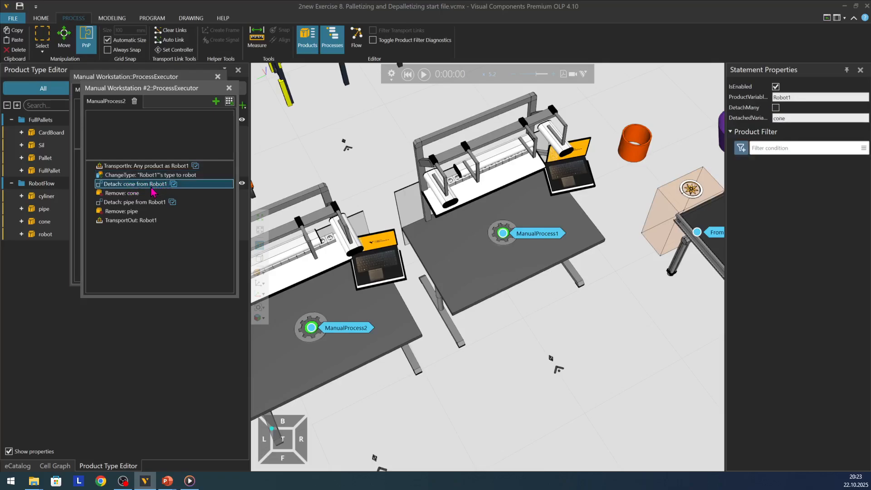
click(116, 196)
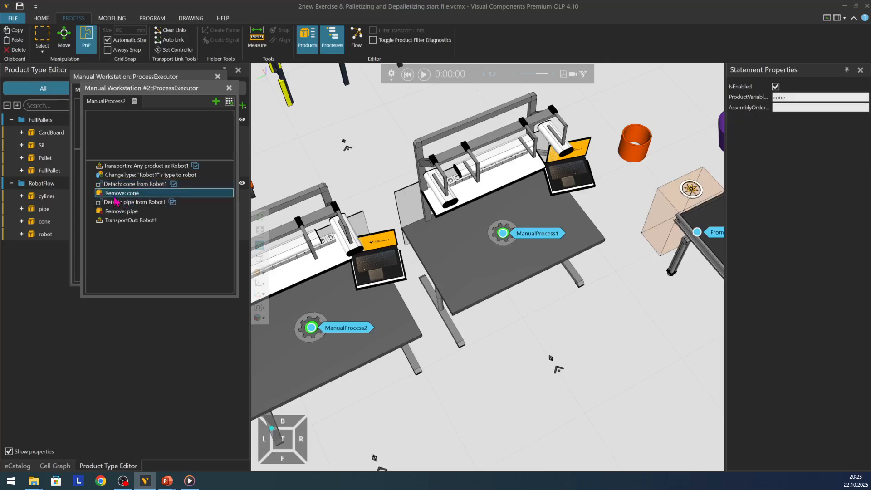
click(119, 203)
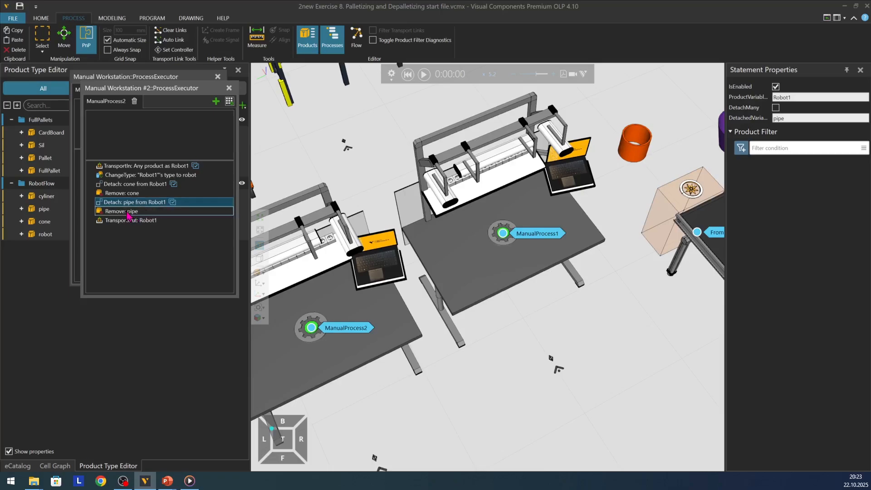
click(129, 212)
Step: Inspect Robot1's TransportOut and TransportIn statements in ManualProcess2 and close both manual workstation process editors
click(127, 222)
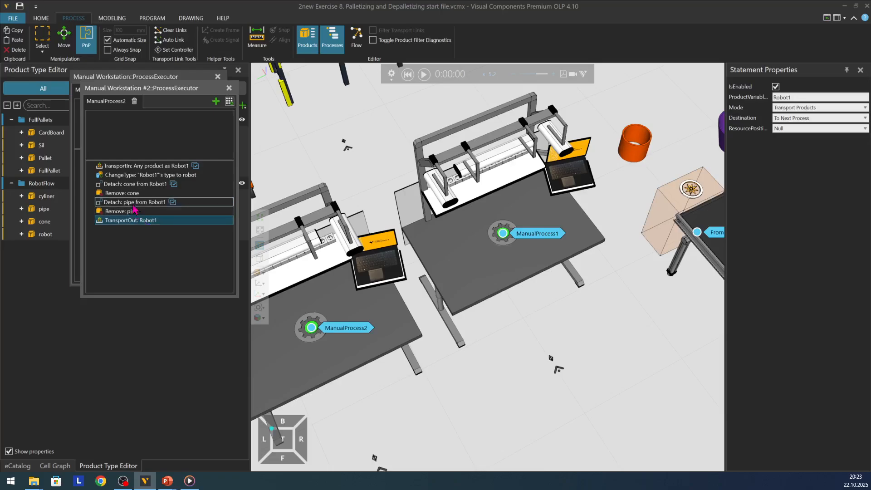
click(146, 167)
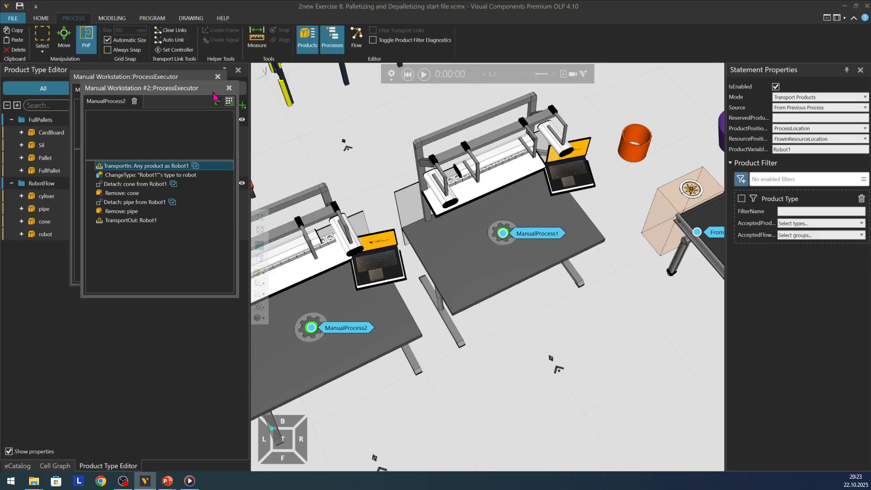
click(229, 88)
click(218, 76)
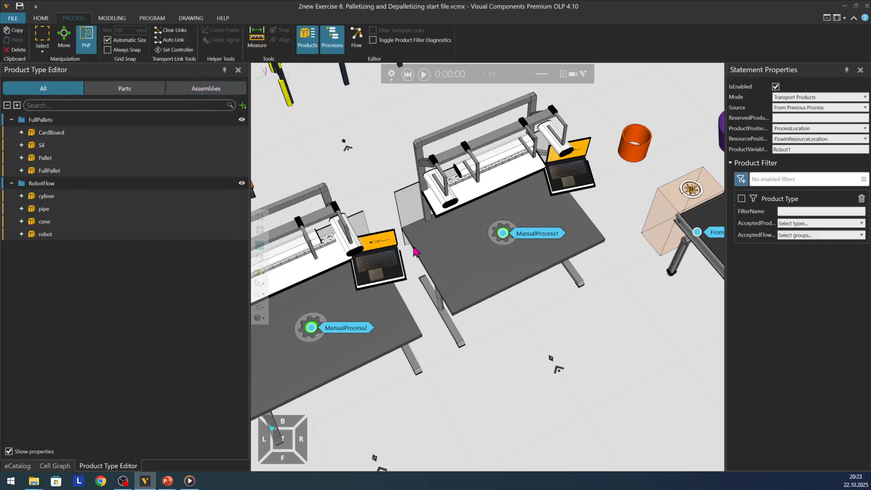
Step: Hide the processes, display the process flows and select RobotFlow to examine its transport links through the manual workstations to the Sink
scroll(414, 251, down, 4)
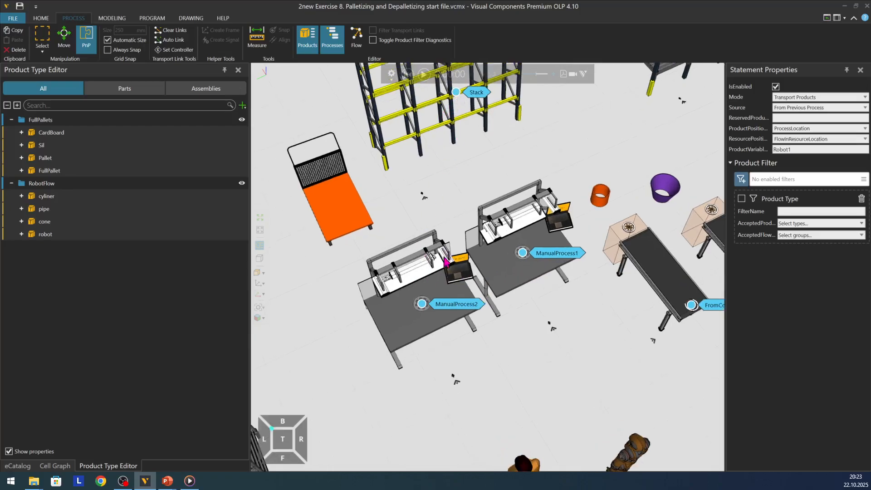
scroll(354, 282, down, 2)
scroll(354, 281, down, 2)
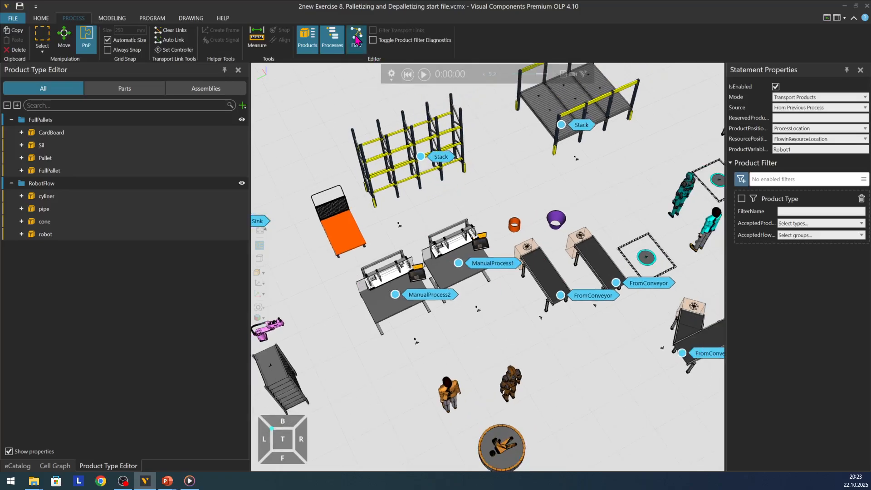
click(337, 49)
click(335, 47)
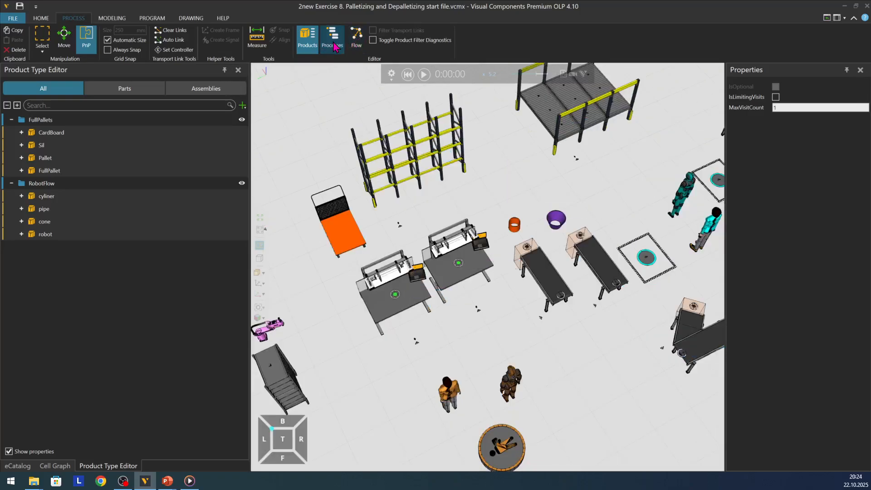
click(353, 48)
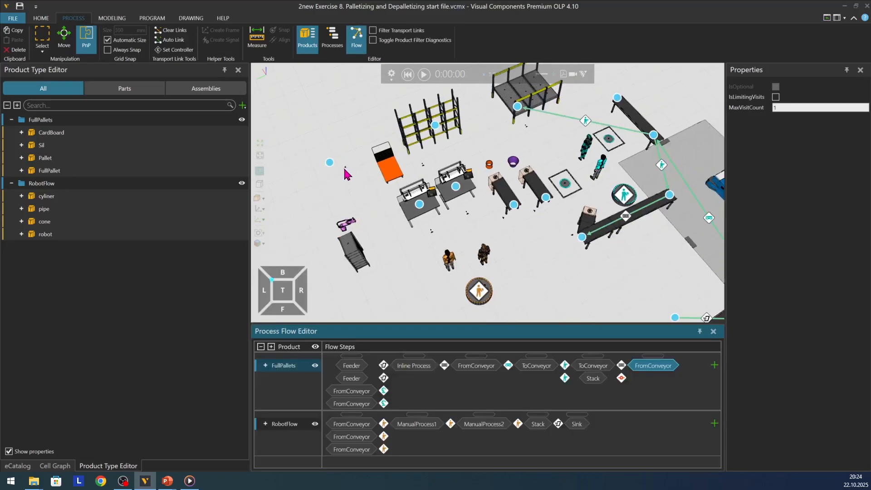
scroll(478, 230, up, 2)
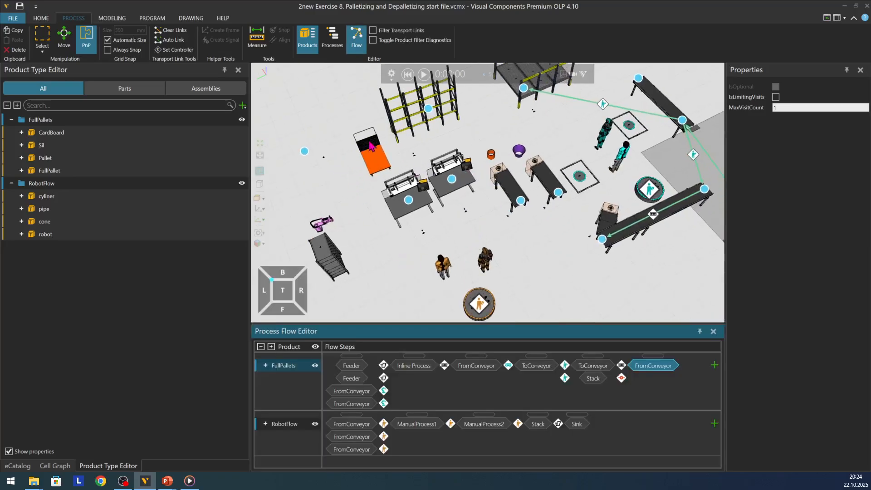
scroll(412, 123, up, 2)
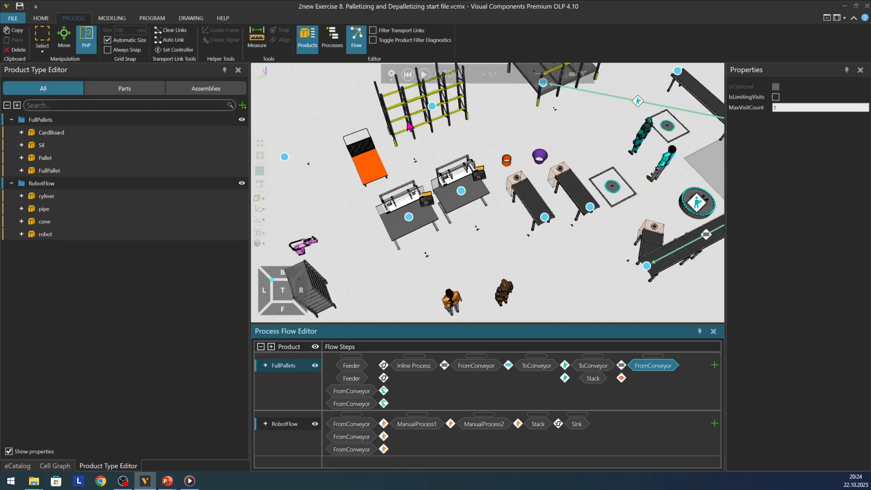
click(278, 424)
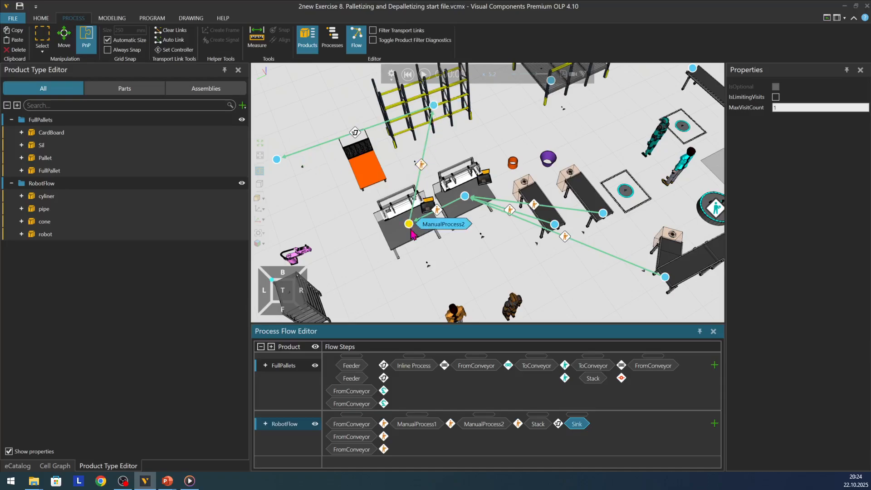
Step: Run the simulation and inspect the Tool setting of the transport link from ManualProcess2 to Stack
click(424, 75)
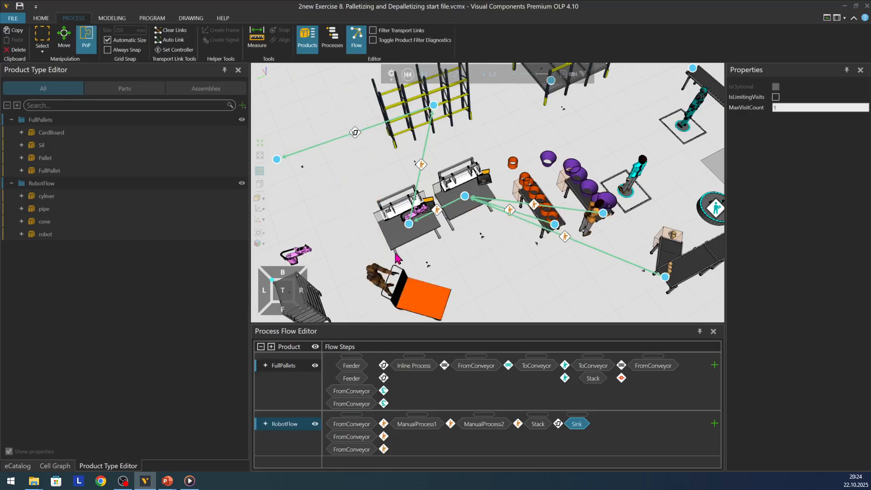
click(422, 166)
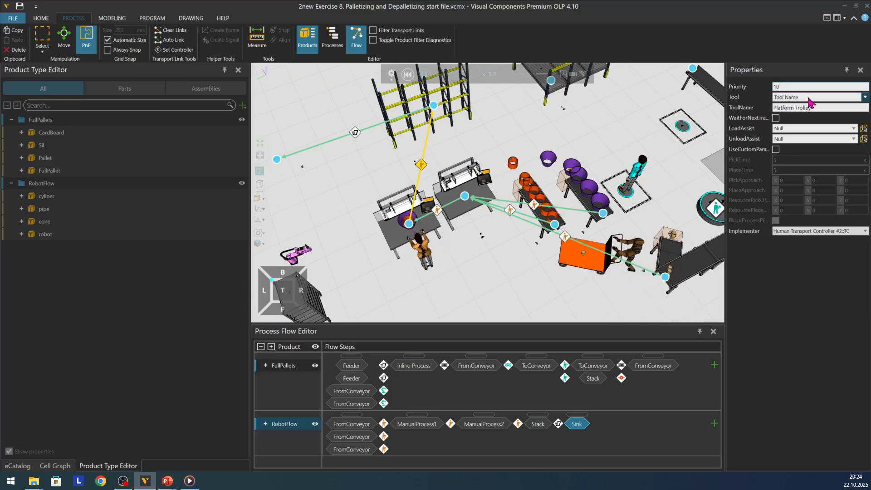
click(809, 98)
click(797, 98)
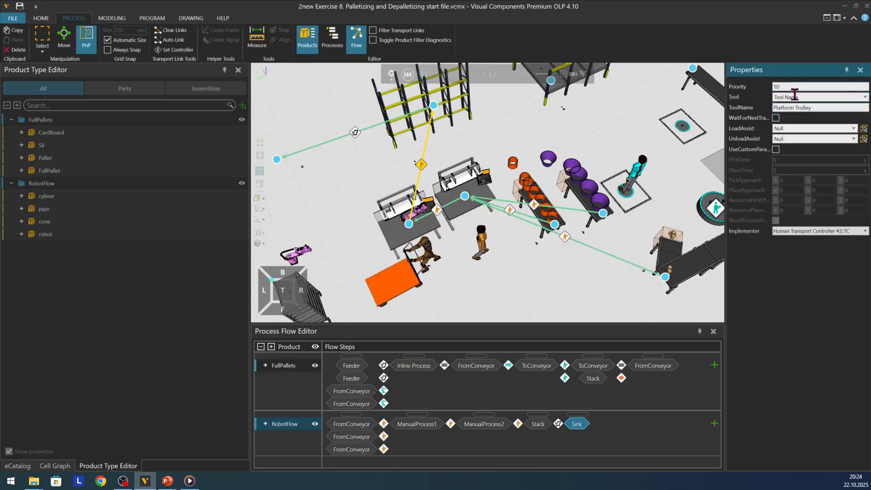
Step: Compare the link's ToolName with the component name of the orange platform trolley, then deselect the trolley
drag(824, 108, 771, 107)
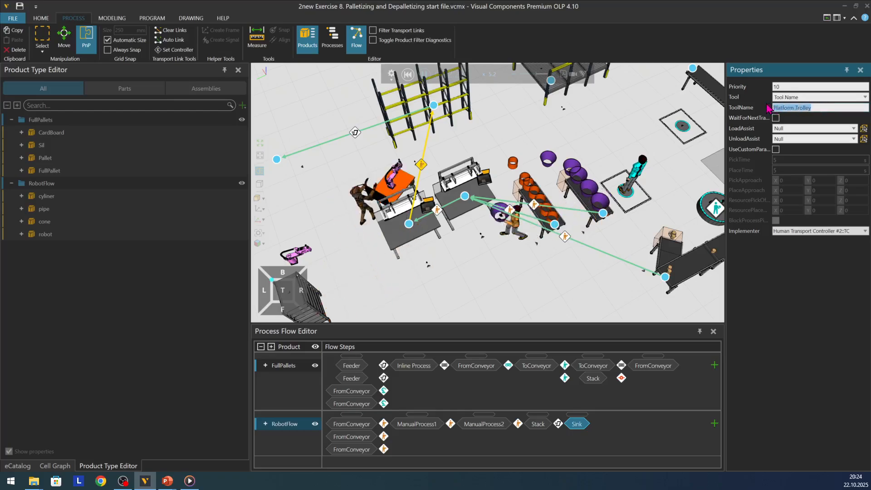
click(820, 108)
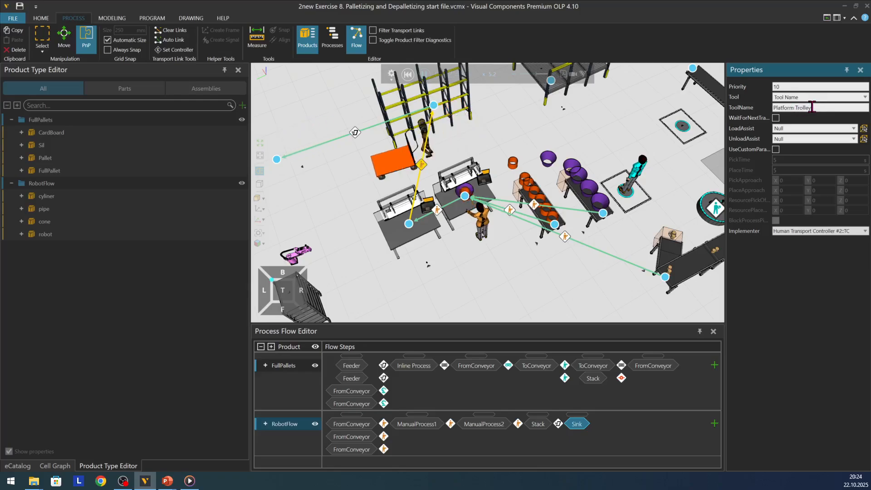
drag(813, 107, 771, 107)
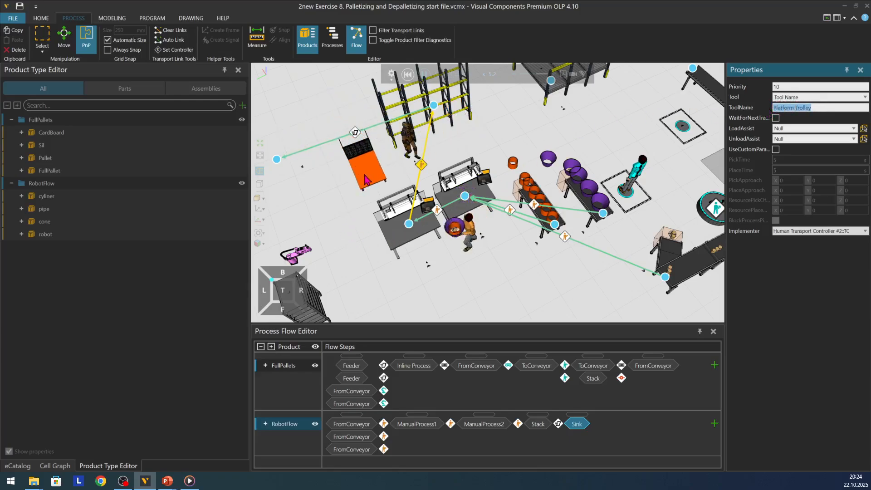
click(366, 180)
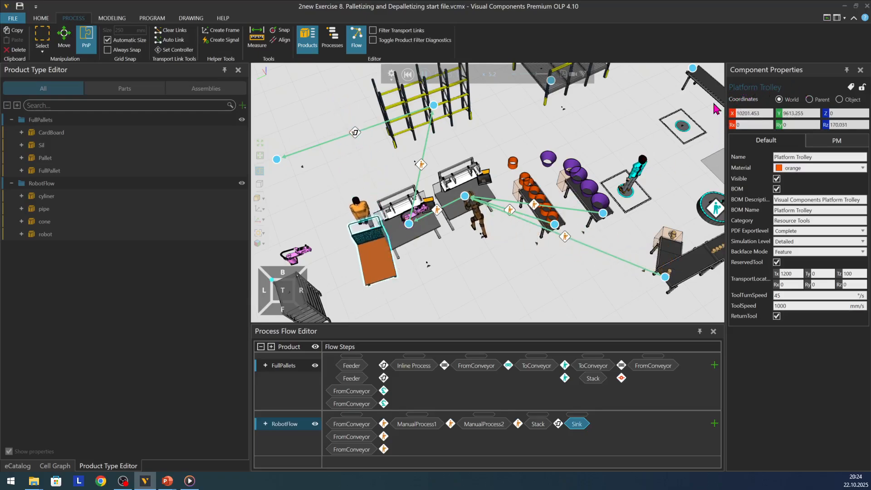
click(324, 232)
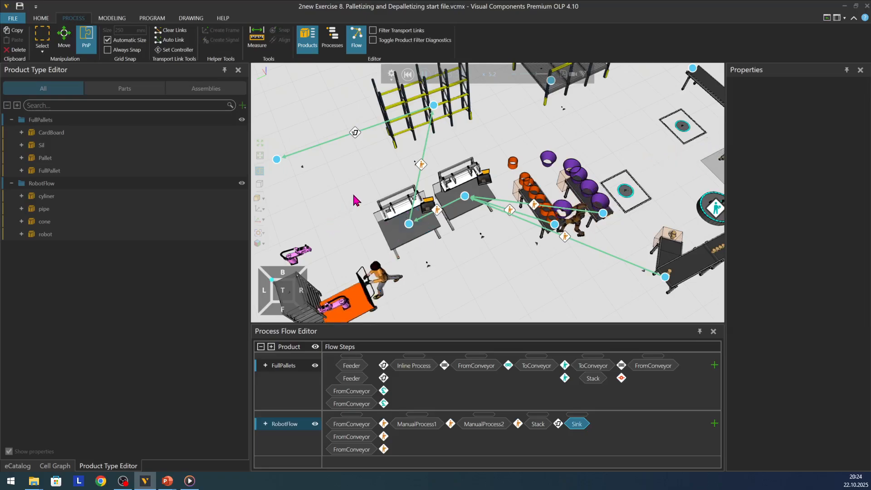
Step: Examine the running simulation across the whole layout, including the manual workstations, trolley transport, conveyors and robot palletizing cell
scroll(345, 218, down, 4)
scroll(358, 204, down, 3)
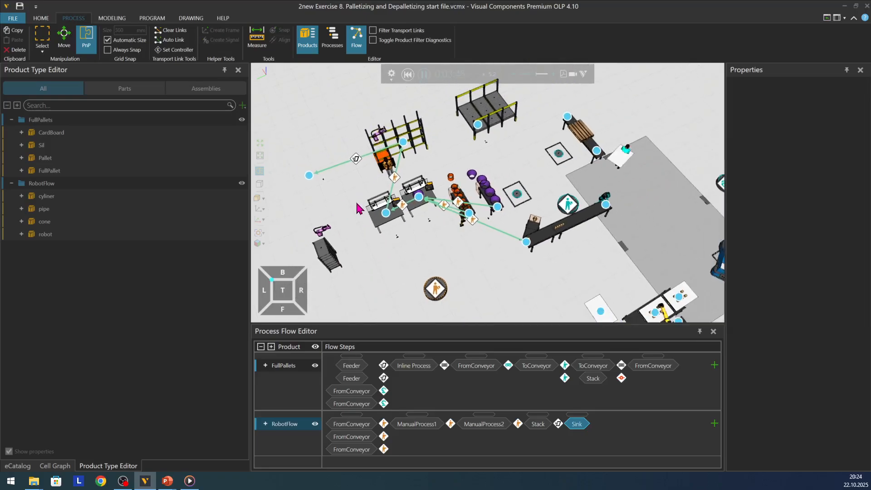
right_drag(477, 273, 487, 265)
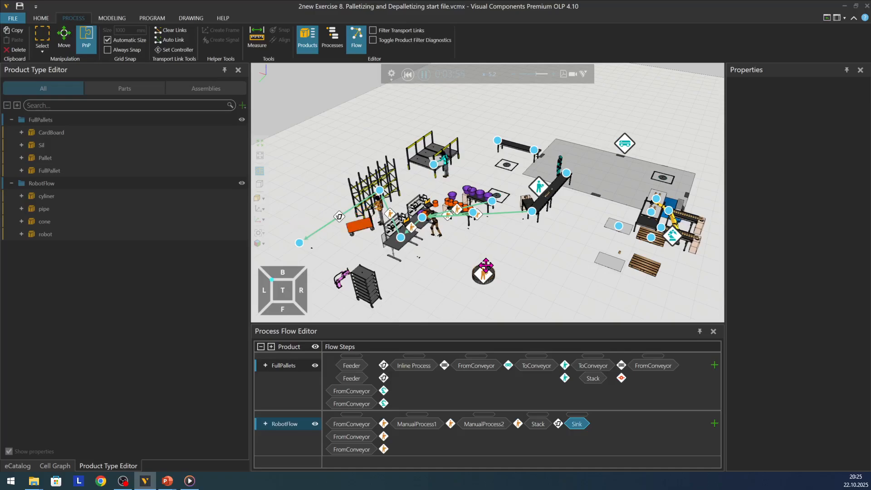
scroll(572, 241, up, 3)
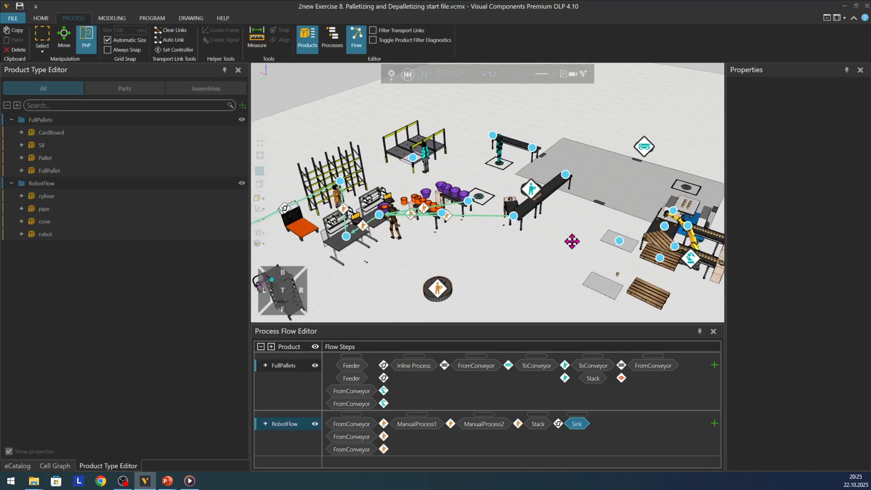
right_drag(573, 242, 568, 243)
scroll(646, 175, down, 2)
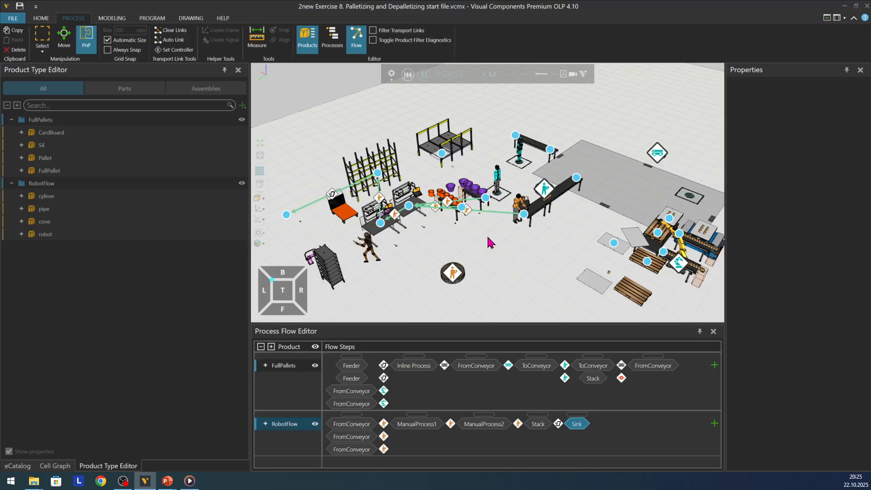
scroll(513, 248, up, 1)
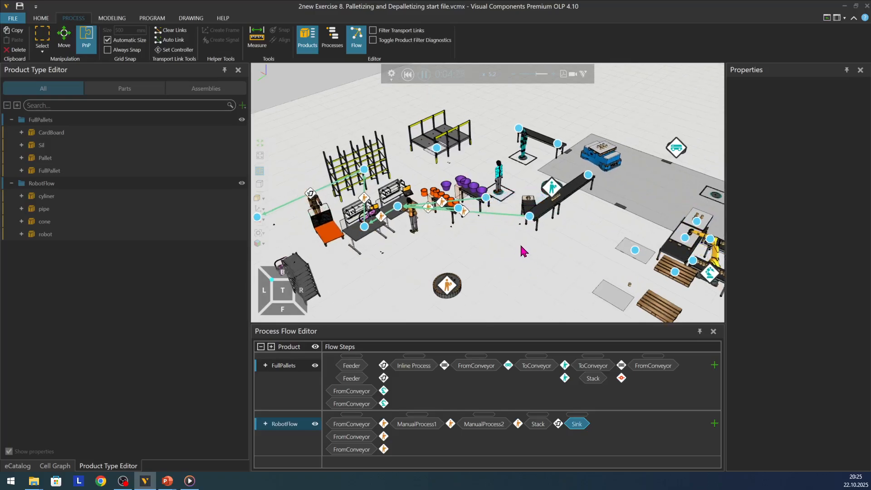
mouse_move(521, 251)
right_down()
mouse_move(511, 254)
mouse_move(517, 245)
right_up()
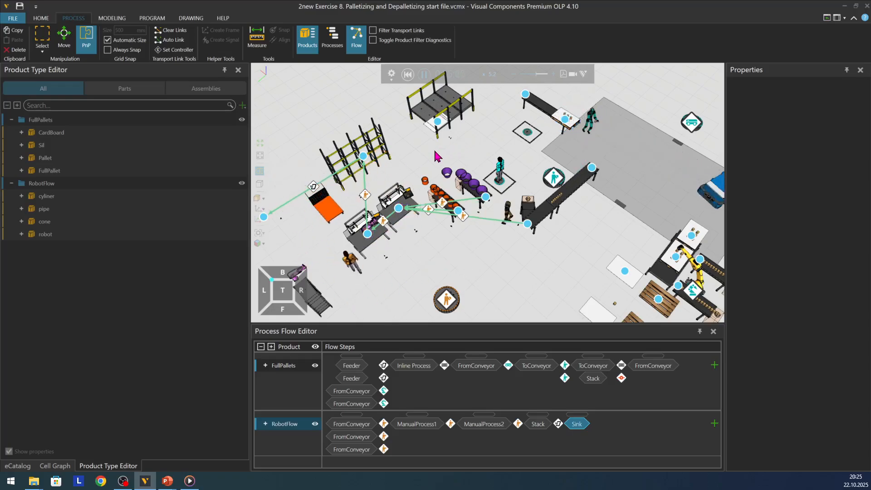
scroll(417, 168, down, 1)
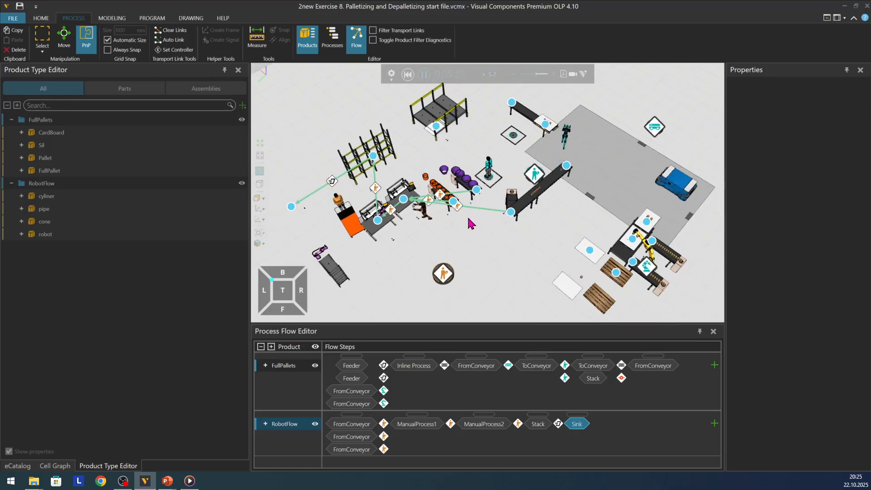
scroll(485, 275, up, 1)
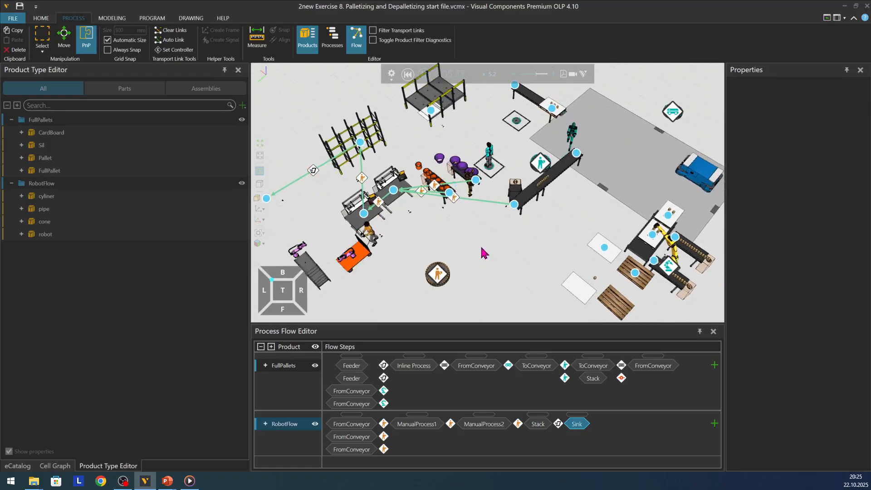
mouse_move(483, 248)
right_down()
mouse_move(467, 244)
mouse_move(484, 245)
right_up()
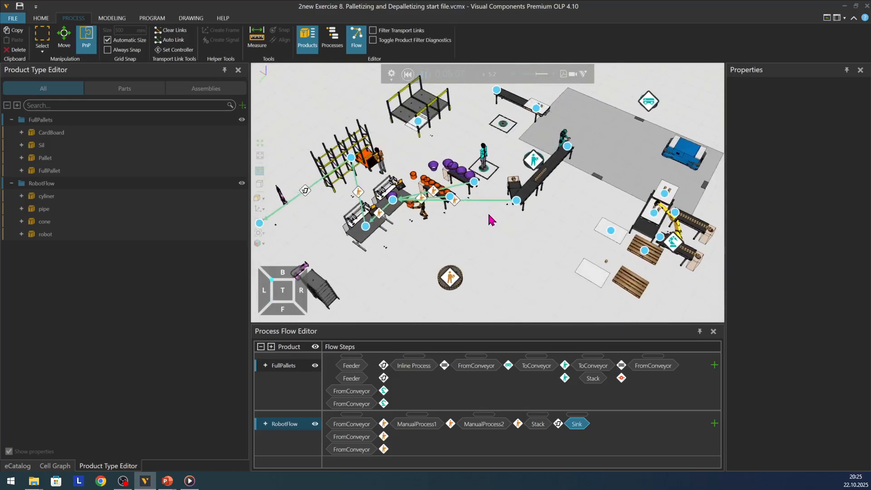